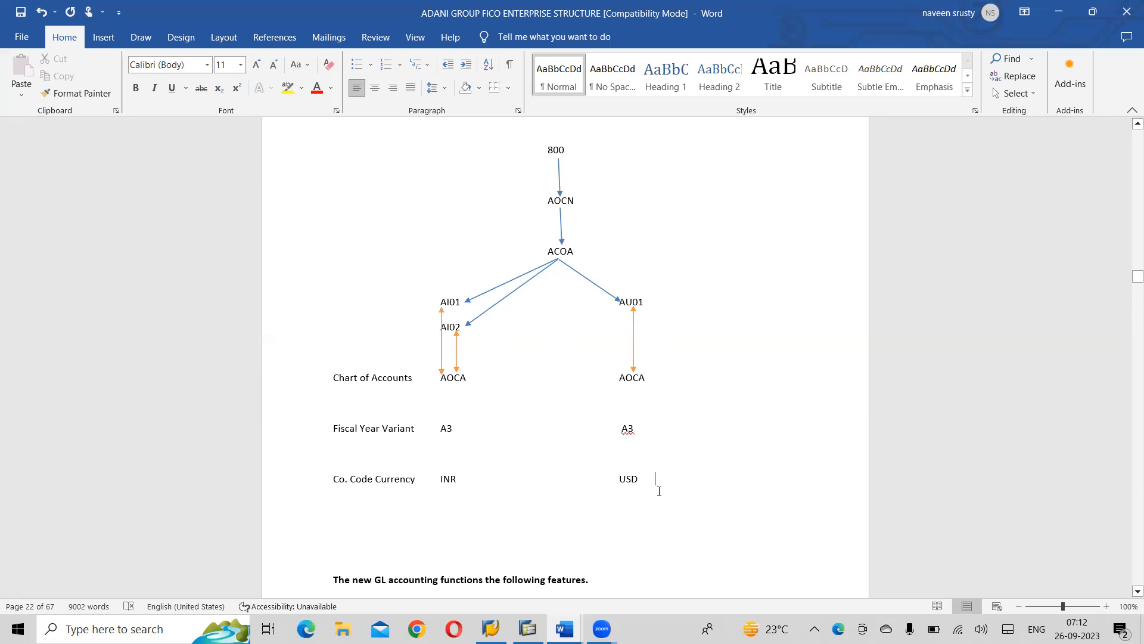
# - Review the enterprise structure diagram and new GL features, plus the Controlling Area instructions in the SAP FI CO notes document
pyautogui.scroll(-5, 659, 491)
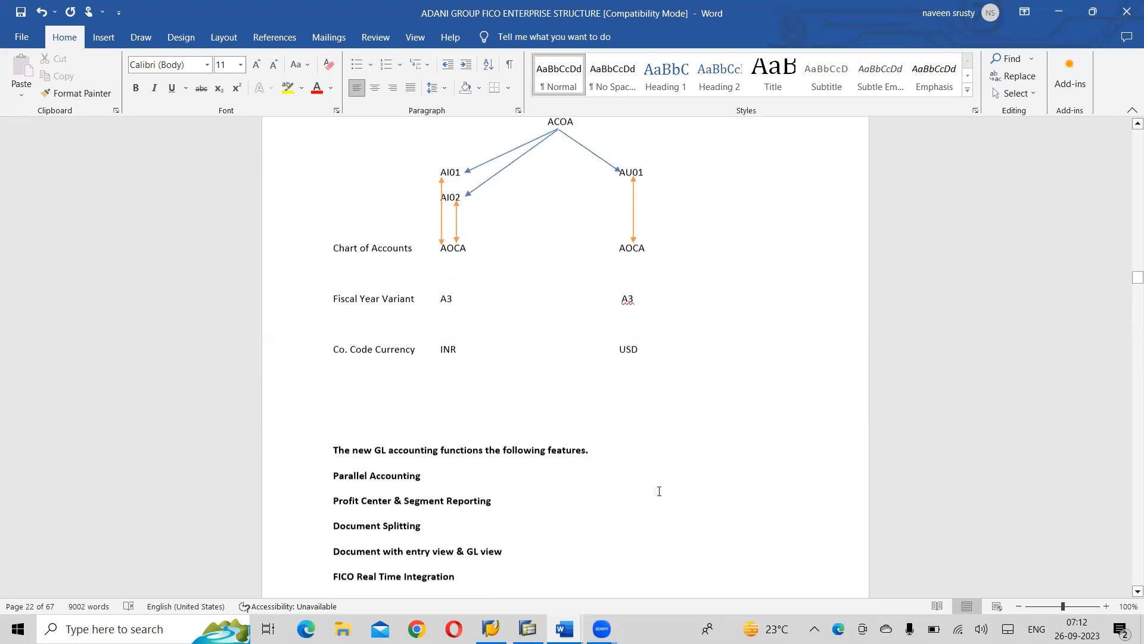
pyautogui.scroll(-3, 660, 491)
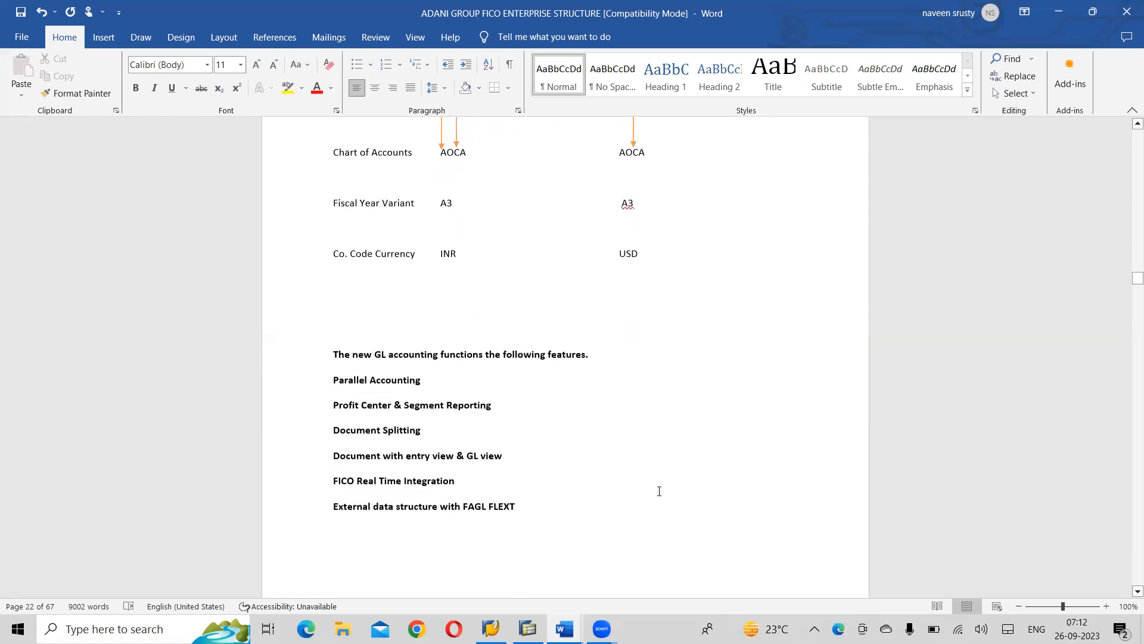
pyautogui.scroll(3, 659, 491)
pyautogui.scroll(4, 659, 491)
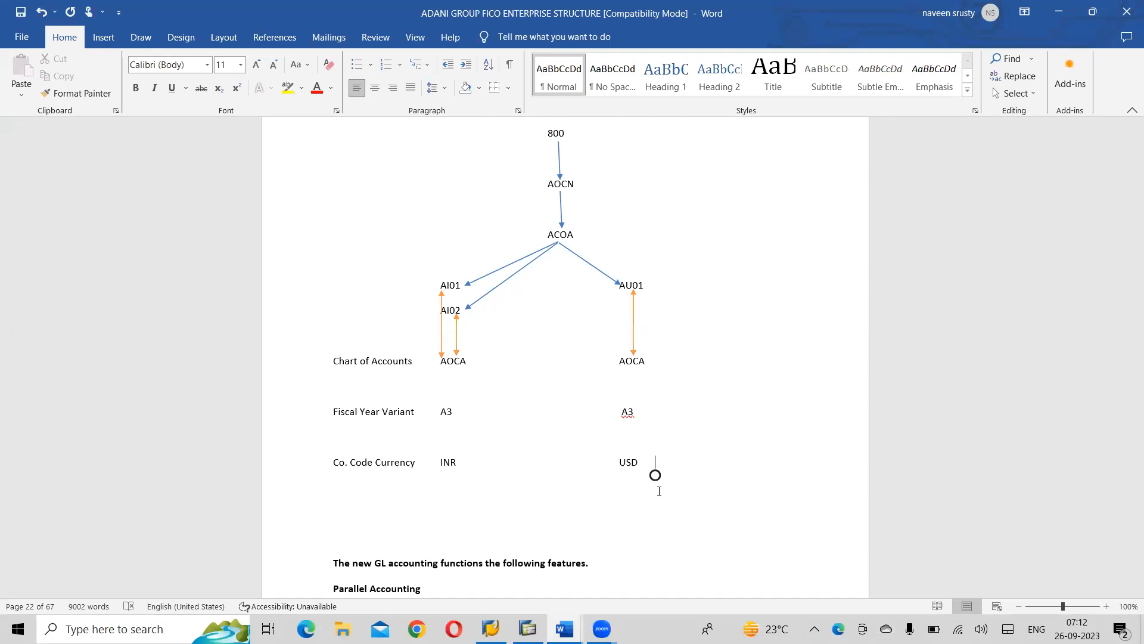
pyautogui.hotkey('alt', 'Tab')
pyautogui.hotkey('alt', 'Tab')
pyautogui.hotkey('alt', 'Tab')
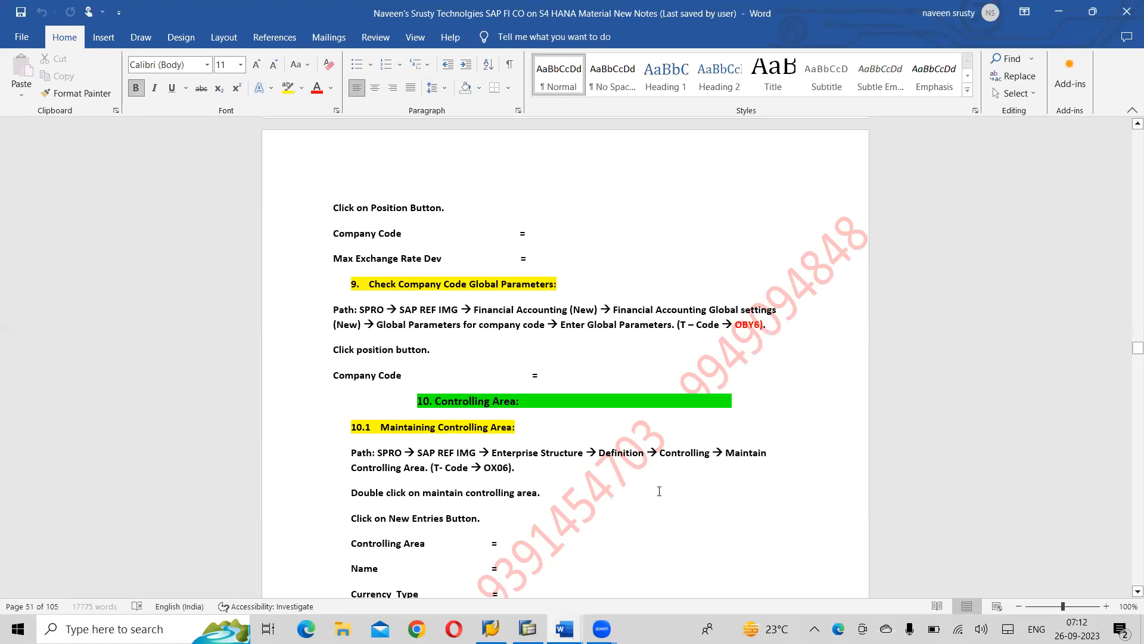
pyautogui.scroll(-3, 660, 491)
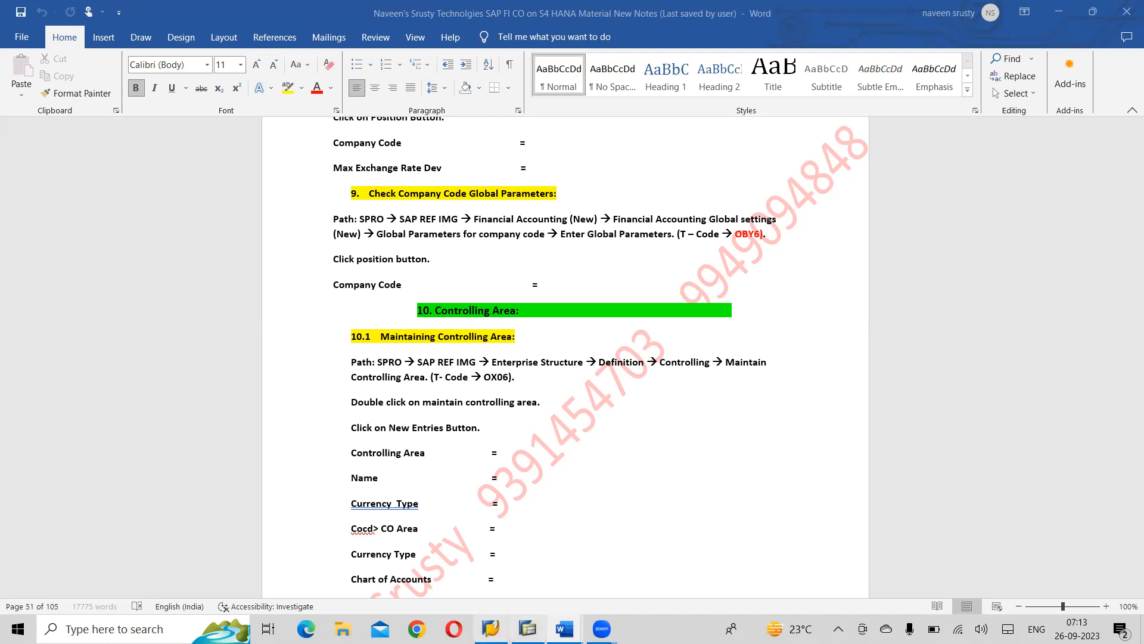
# - Switch to SAP, run transaction SPRO and open the SAP Reference IMG
pyautogui.click(528, 629)
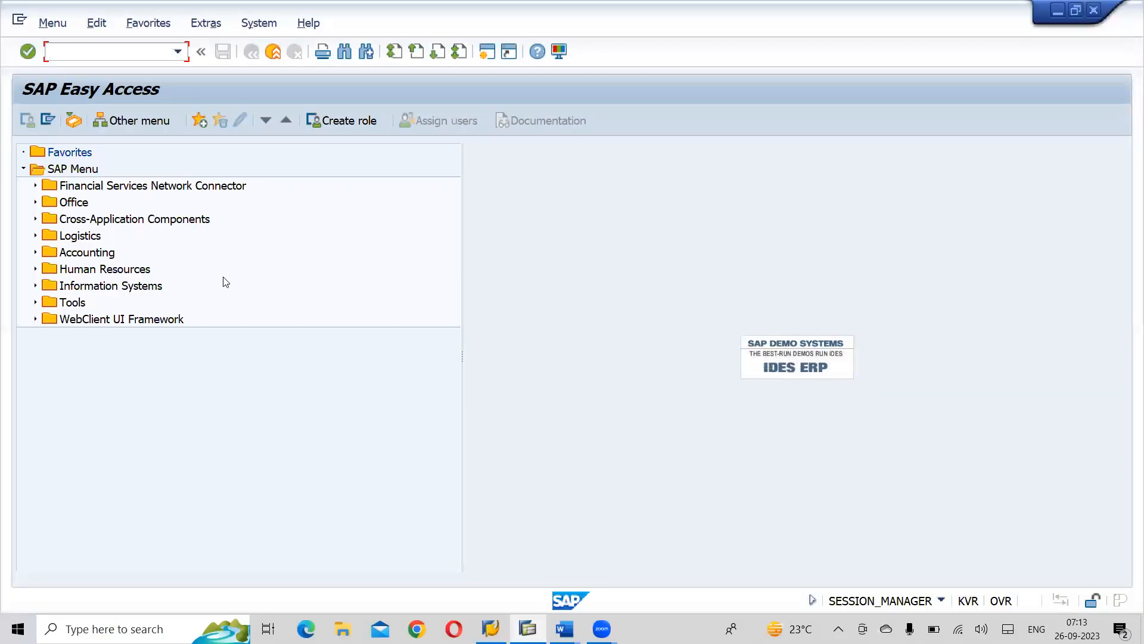
pyautogui.write('SPRO')
pyautogui.press('Return')
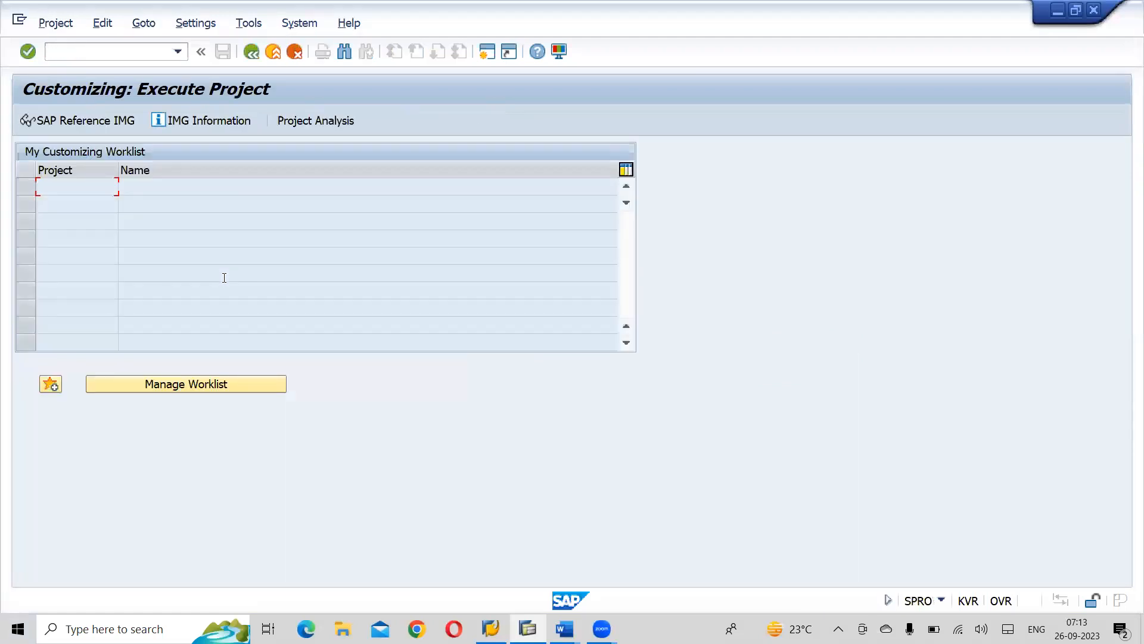
pyautogui.click(97, 122)
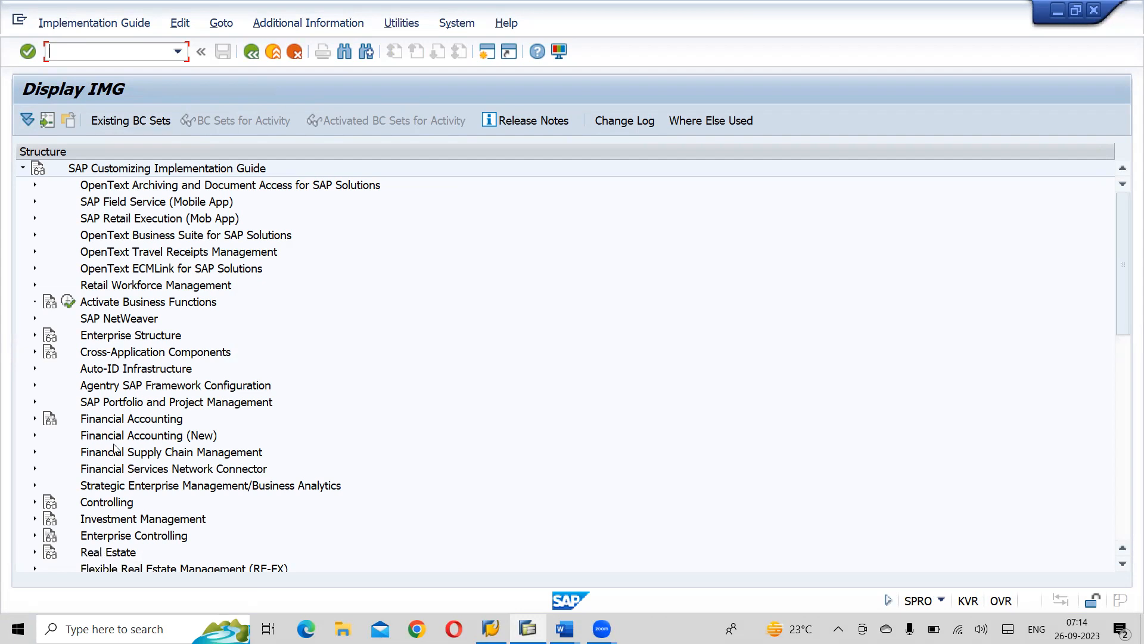
# - Expand Enterprise Structure, Definition and Controlling in the implementation guide tree
pyautogui.scroll(-5, 115, 448)
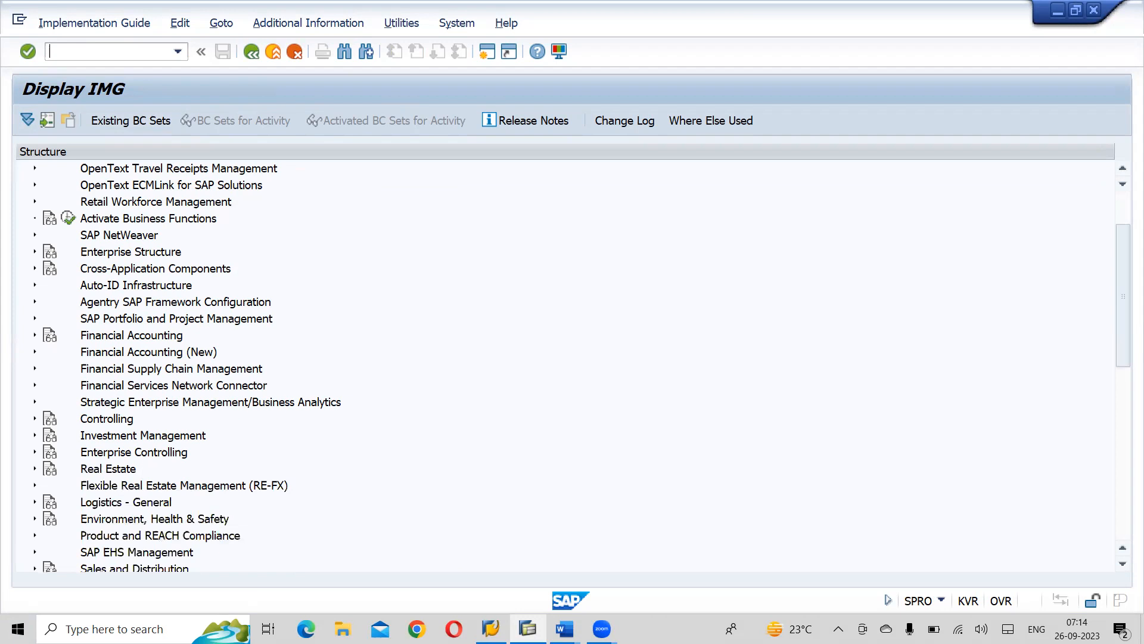
pyautogui.scroll(5, 222, 337)
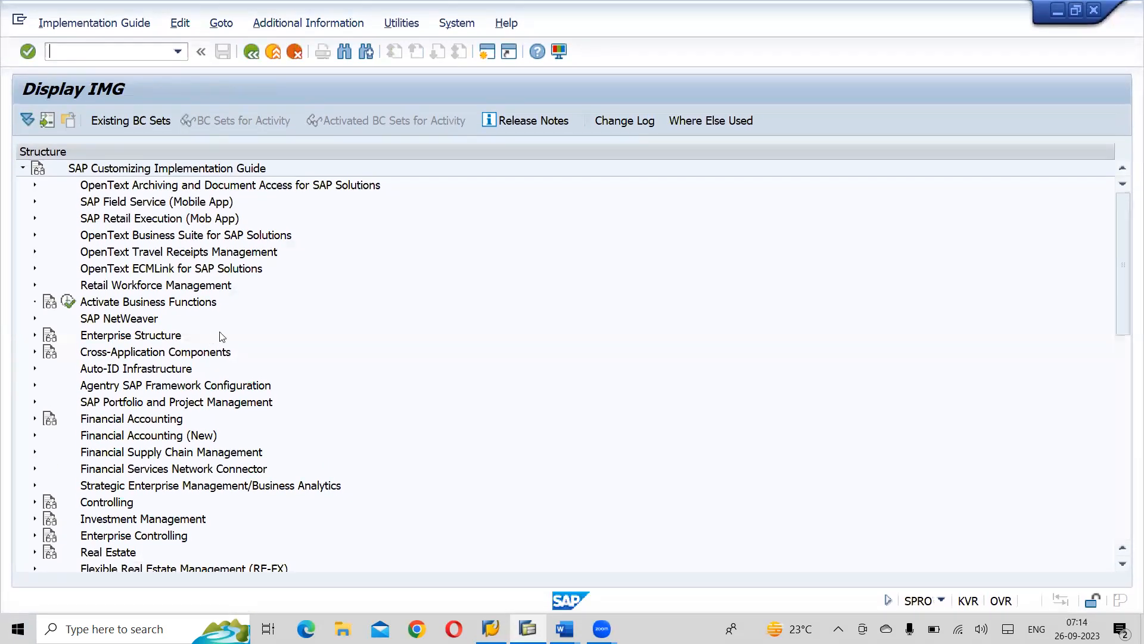
pyautogui.click(35, 336)
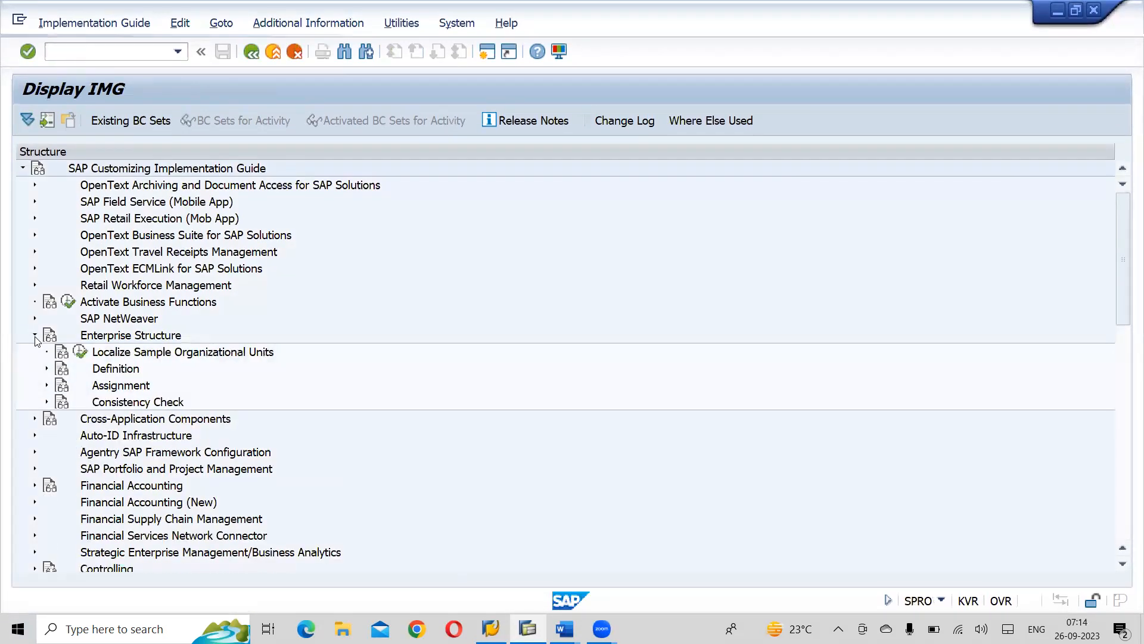
pyautogui.click(47, 368)
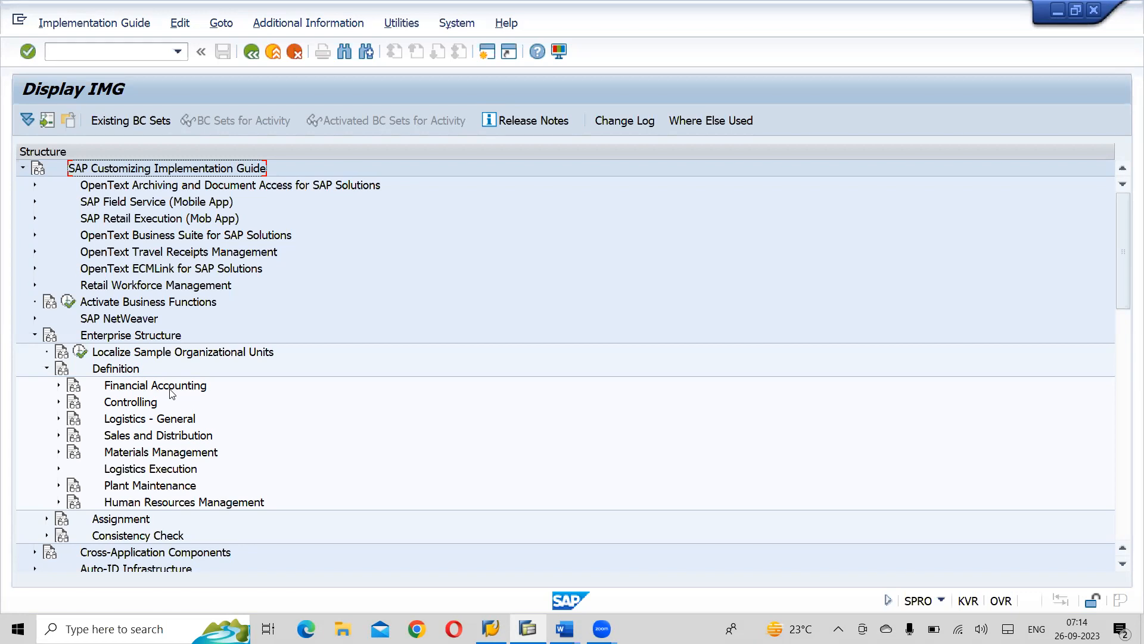
pyautogui.click(130, 403)
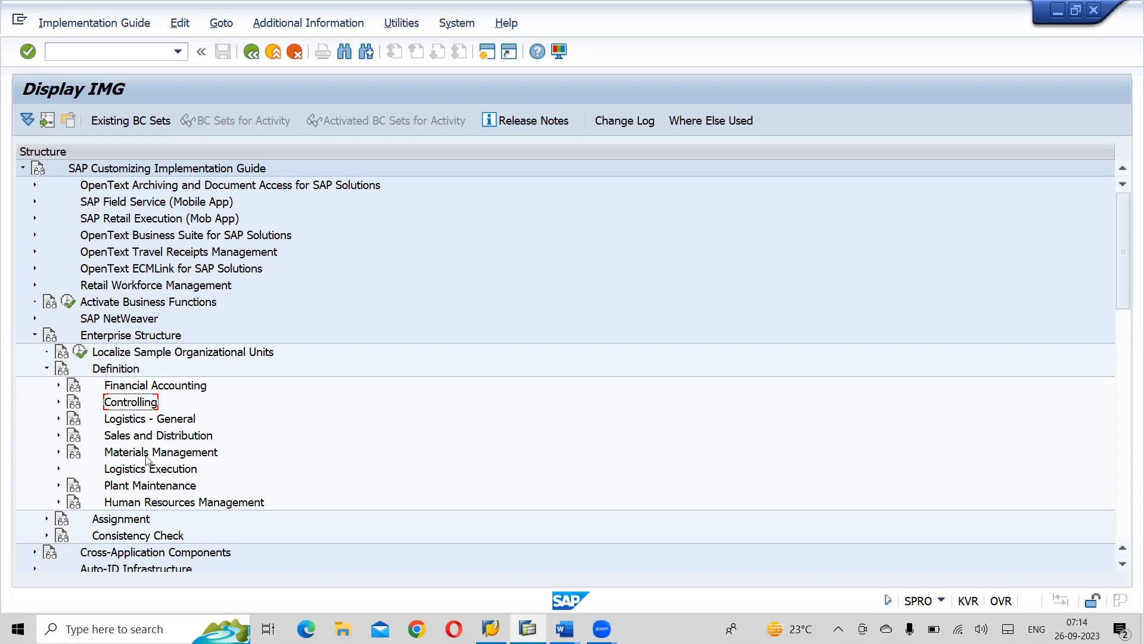
pyautogui.click(60, 403)
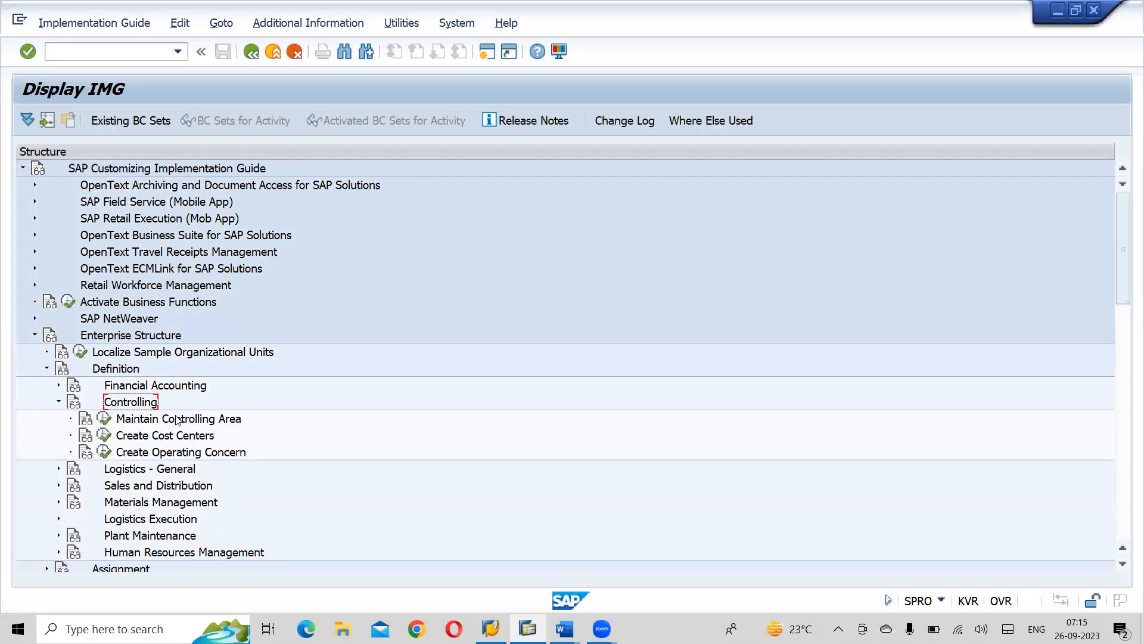
# - Display the IMG activity keys as additional information beside the tree and widen that column to show the full keys
pyautogui.click(743, 73)
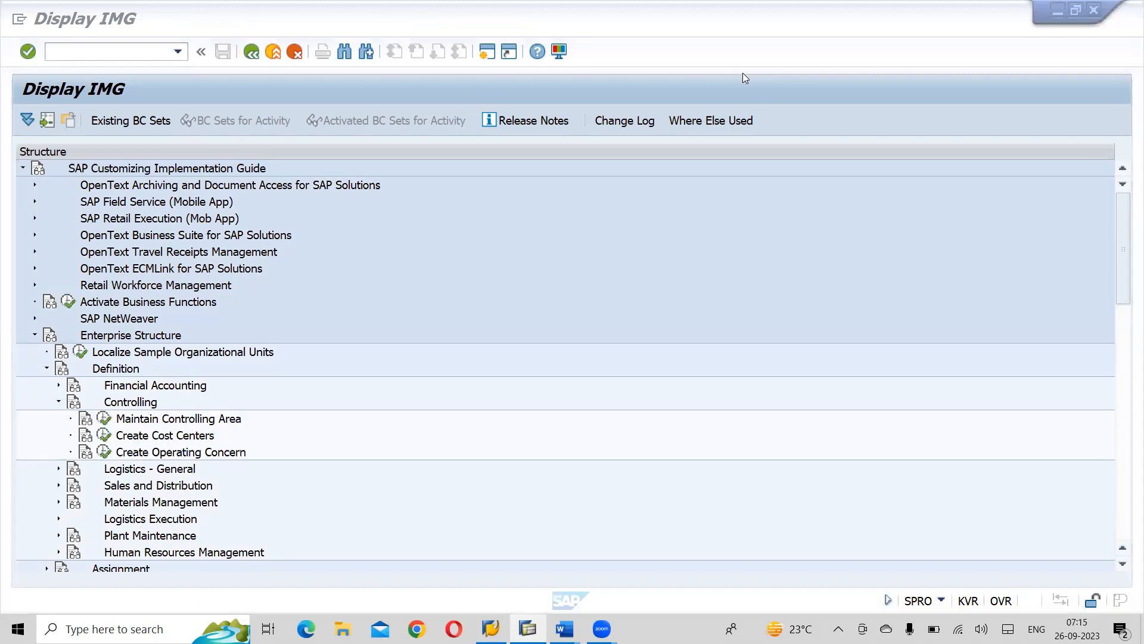
pyautogui.click(735, 81)
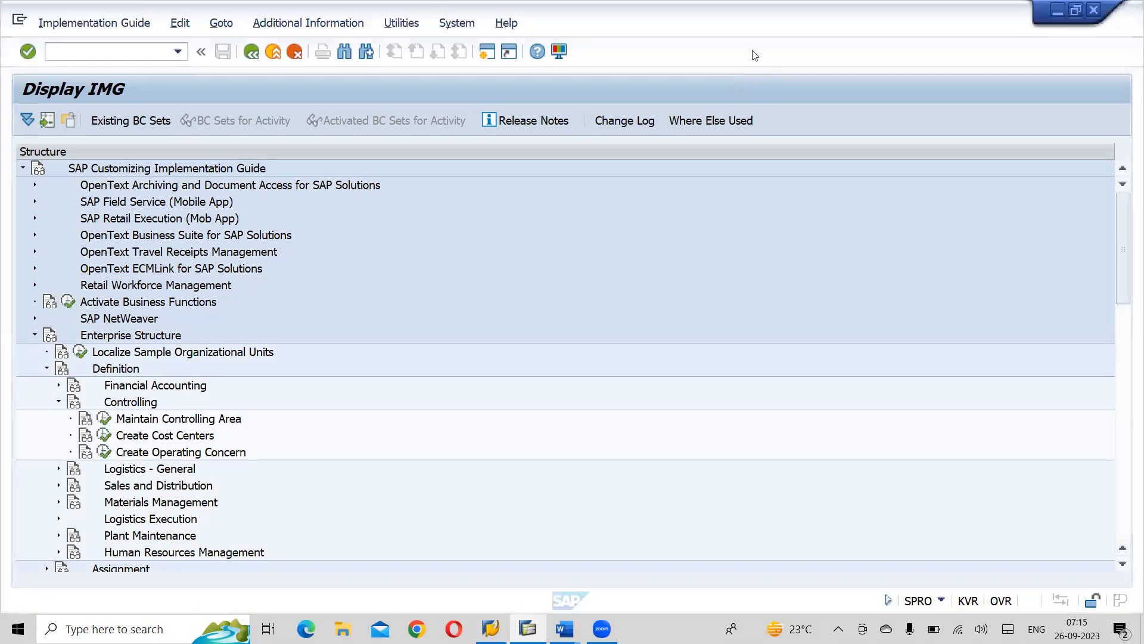
pyautogui.click(306, 27)
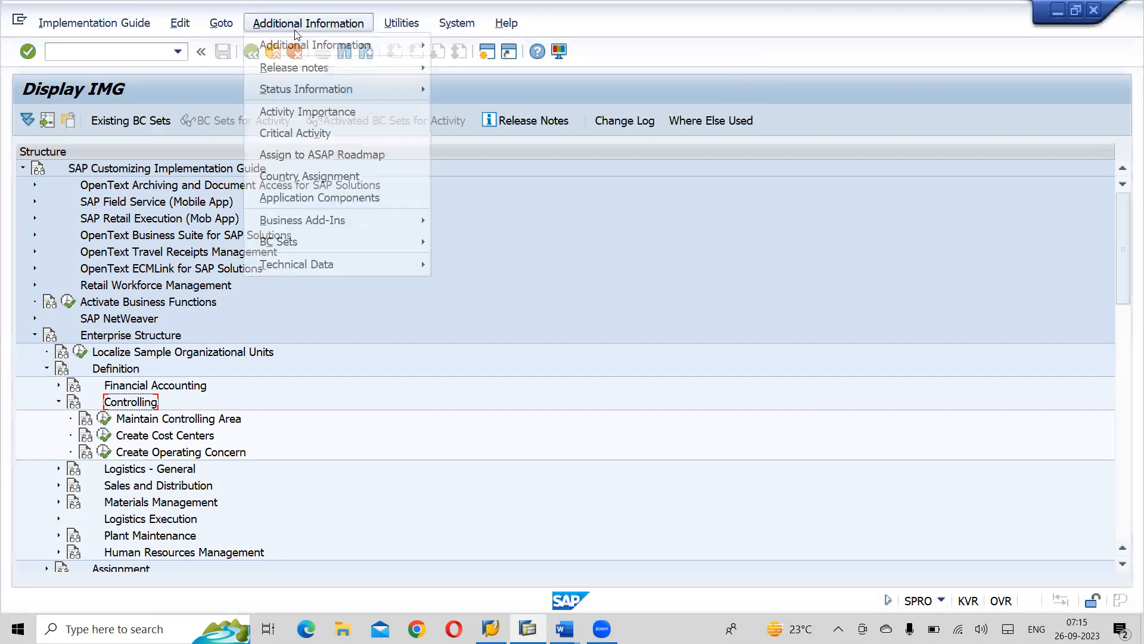
pyautogui.moveTo(300, 50)
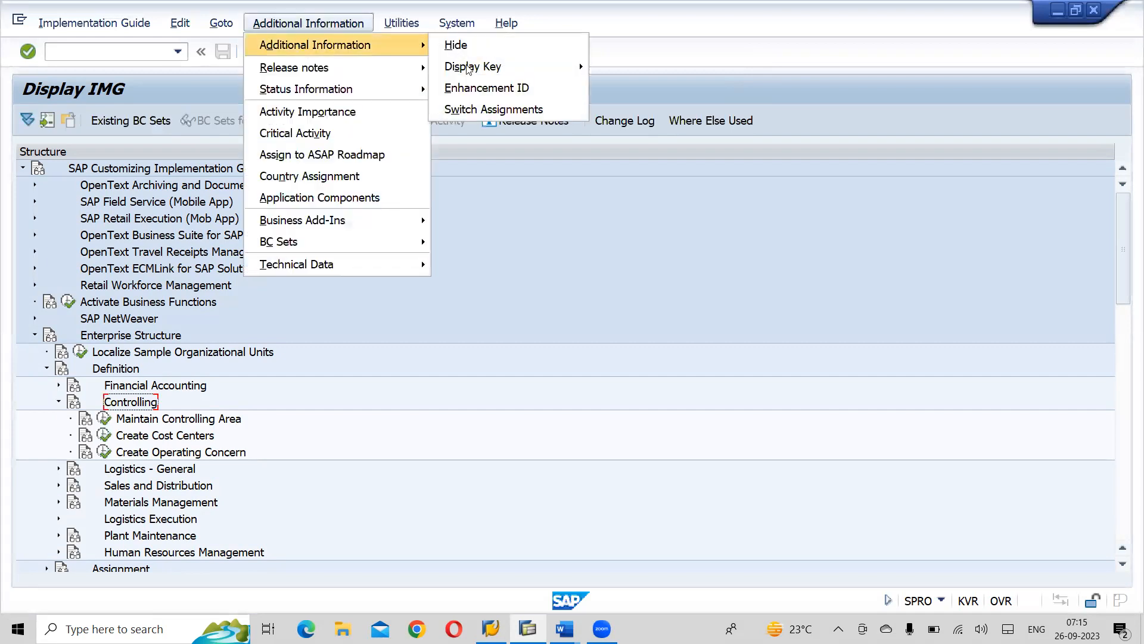
pyautogui.moveTo(470, 68)
pyautogui.click(618, 87)
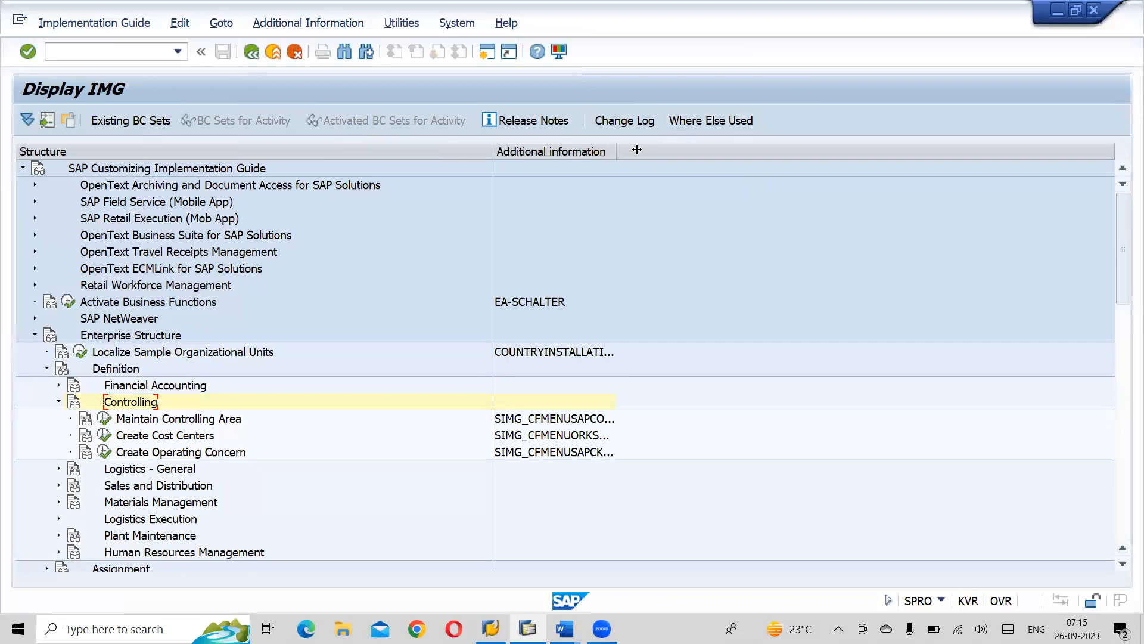
pyautogui.moveTo(637, 149); pyautogui.dragTo(659, 150)
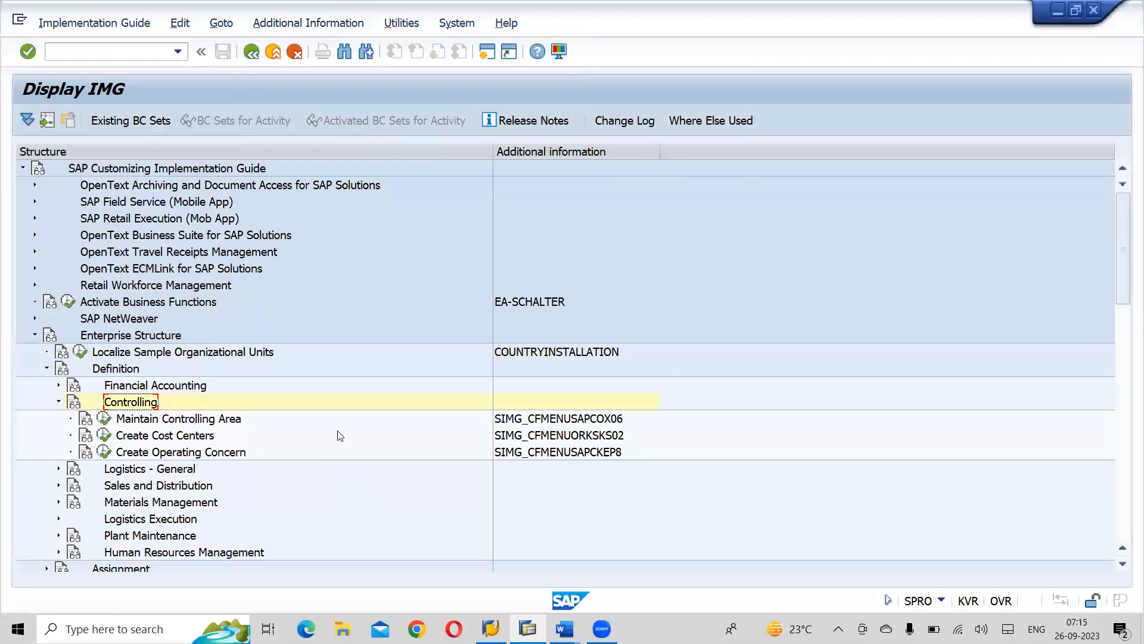
# - Execute Maintain Controlling Area under Controlling and choose the Maintain Controlling Area activity
pyautogui.click(105, 419)
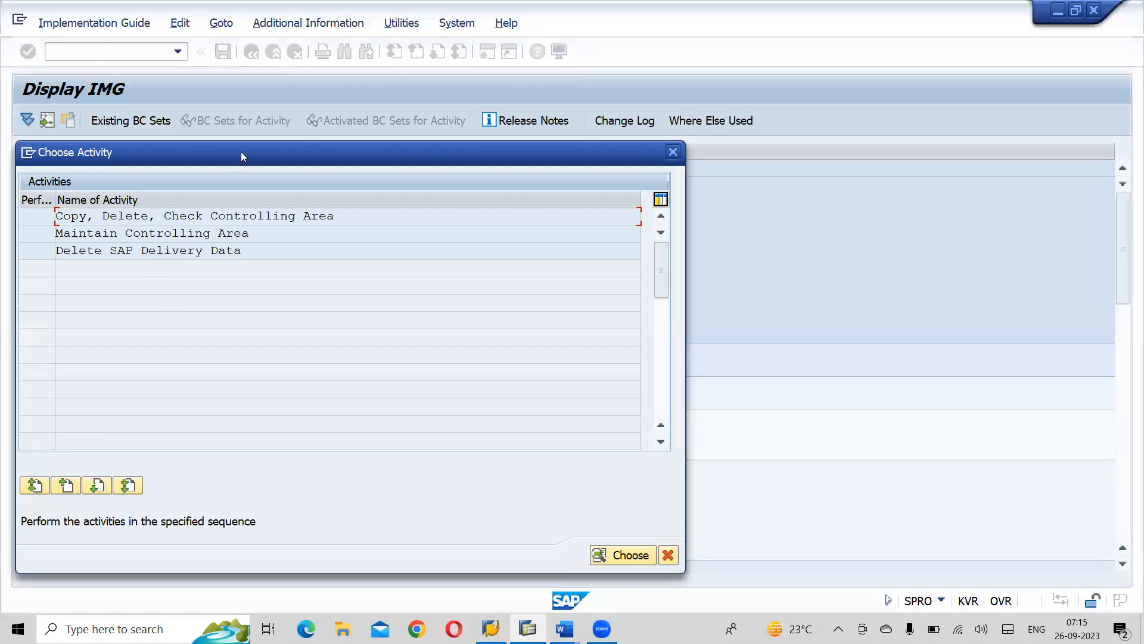
pyautogui.moveTo(241, 152); pyautogui.dragTo(573, 122)
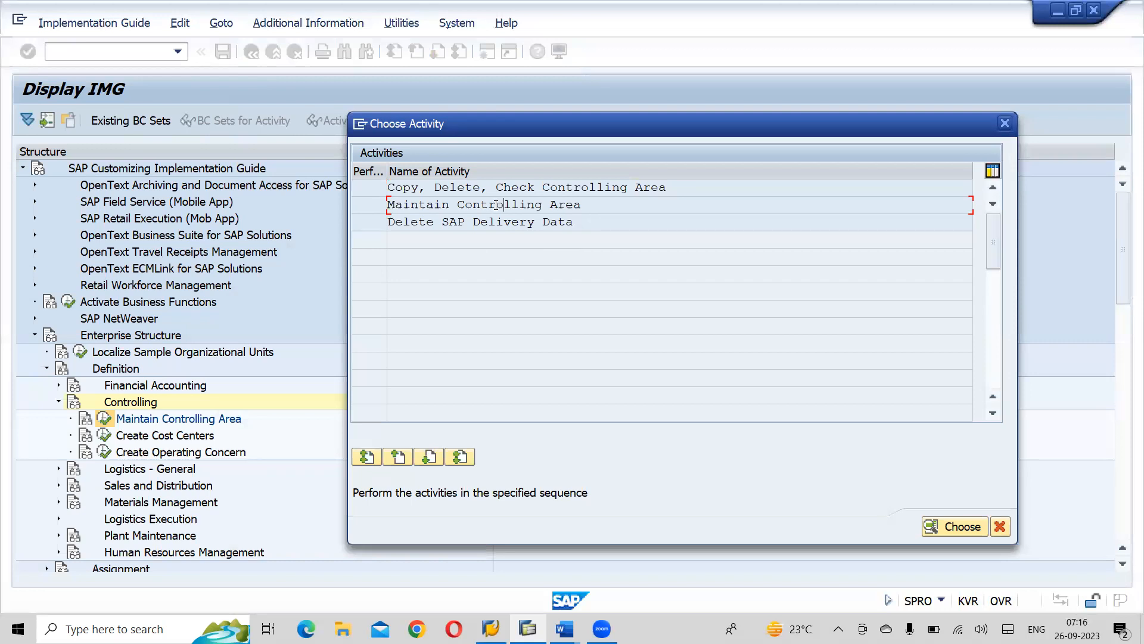
pyautogui.doubleClick(497, 205)
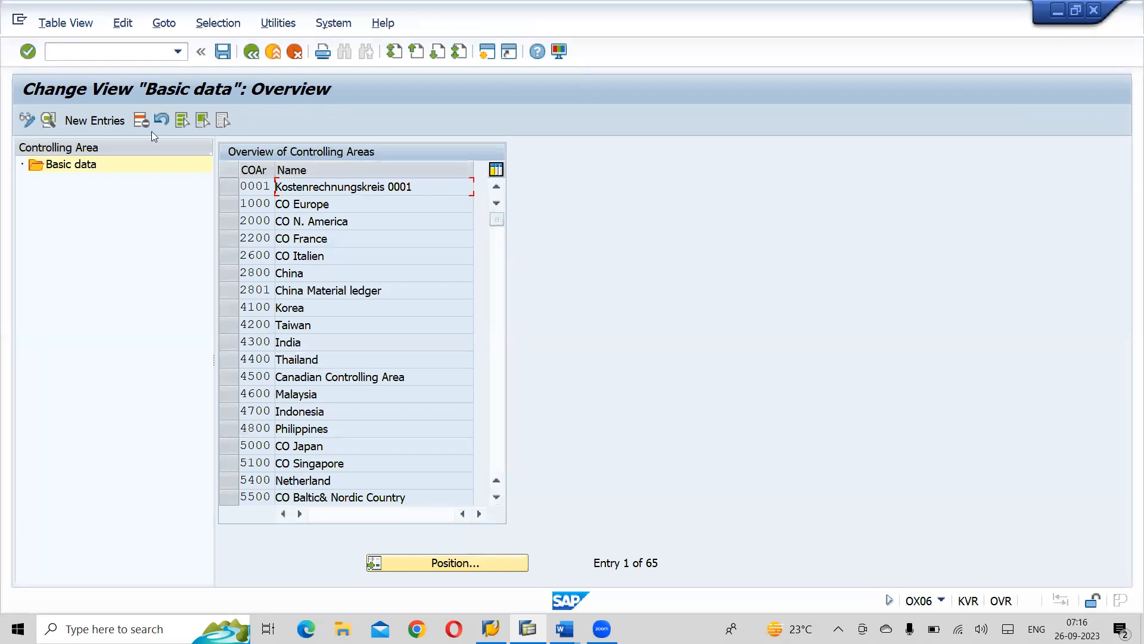
# - Start a new controlling area entry with the code ACOA, filling it from the suggested ACOA record
pyautogui.click(106, 120)
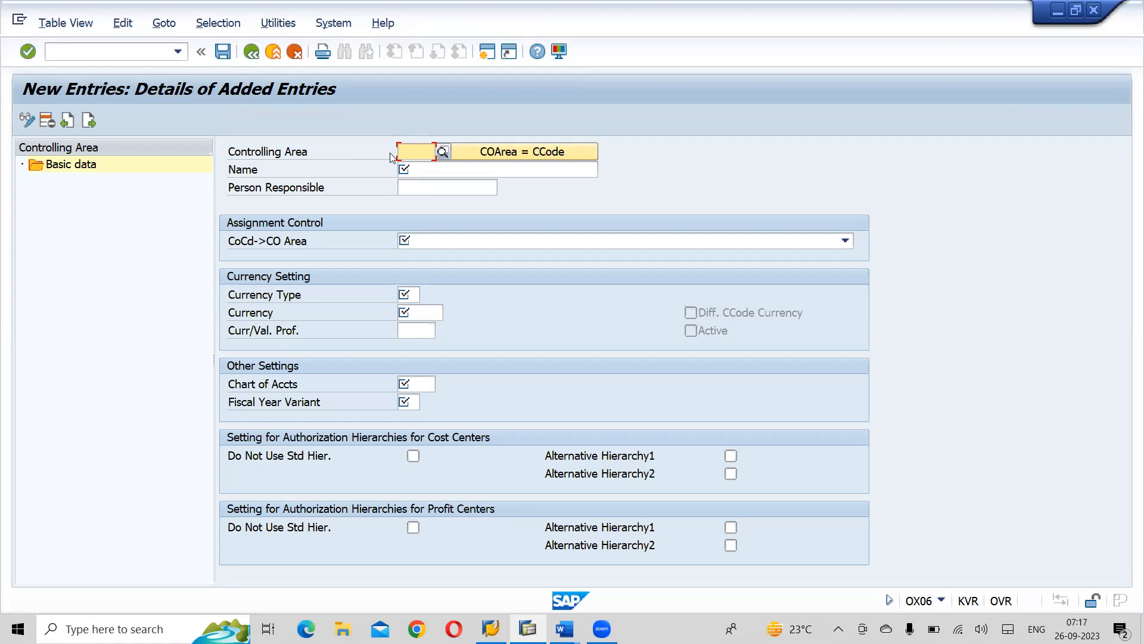
pyautogui.write('ACOA')
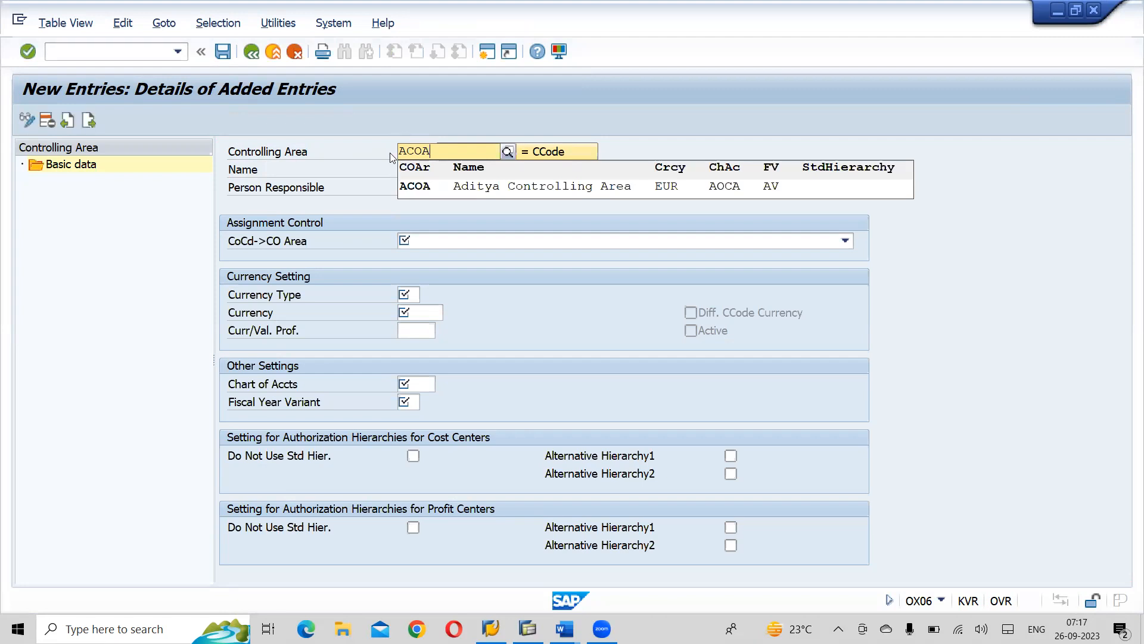
pyautogui.click(417, 189)
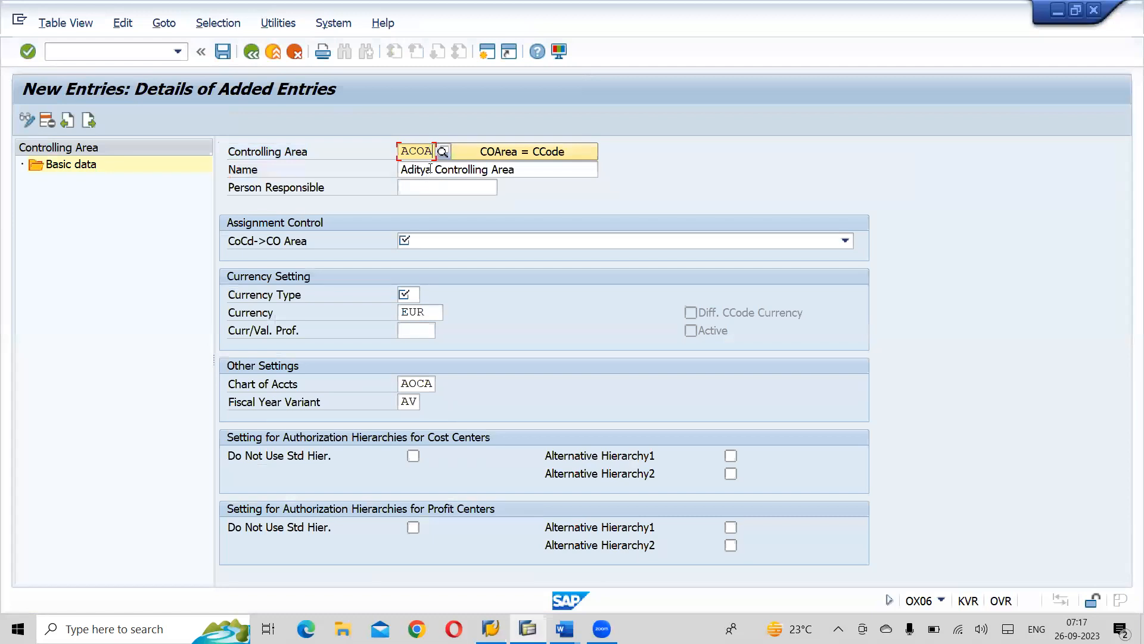
# - Change the controlling area's name to Adani Controlling Area
pyautogui.click(431, 170)
pyautogui.press('BackSpace')
pyautogui.press('BackSpace')
pyautogui.press('BackSpace')
pyautogui.press('BackSpace')
pyautogui.press('BackSpace')
pyautogui.press('BackSpace')
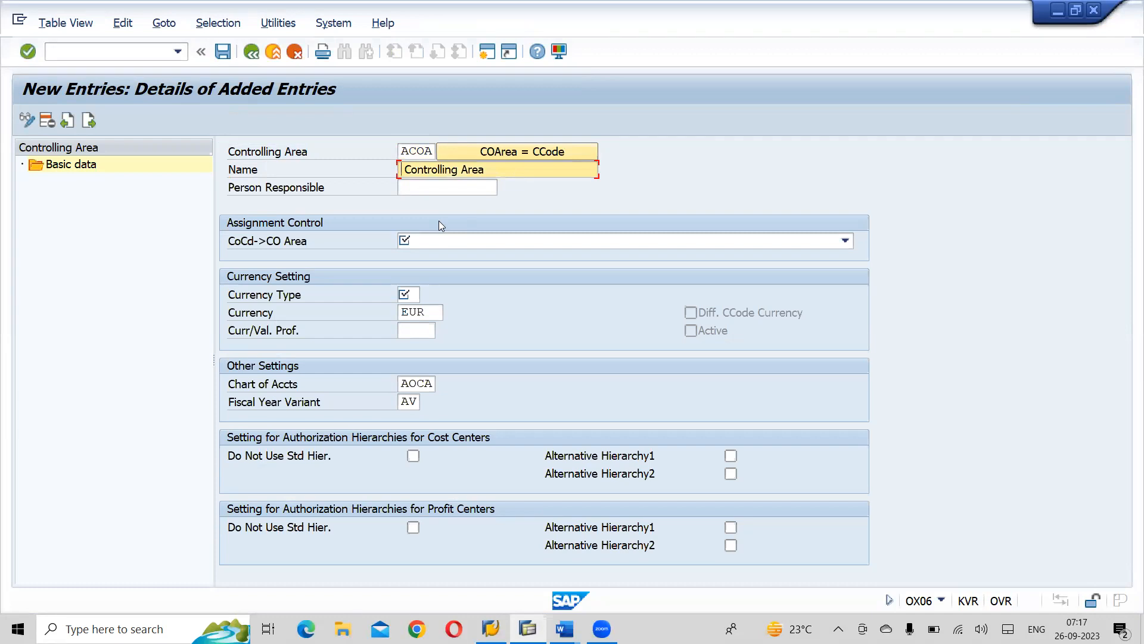
pyautogui.write('AADA')
pyautogui.press('BackSpace')
pyautogui.press('BackSpace')
pyautogui.press('BackSpace')
pyautogui.press('BackSpace')
pyautogui.write('Adani')
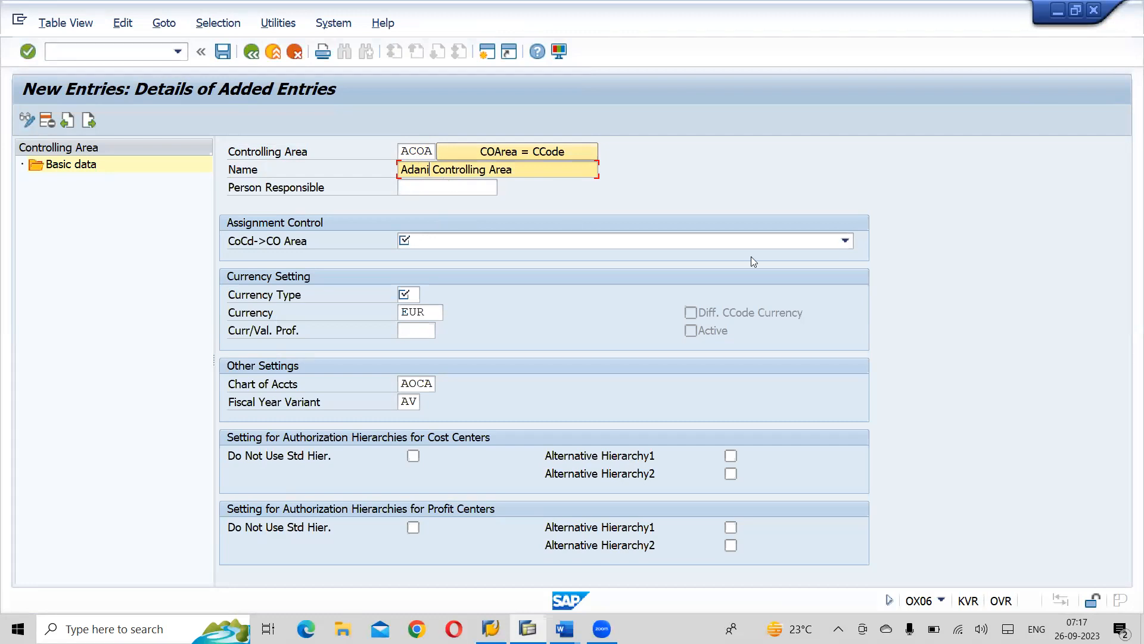
# - Set the assignment control to Cross-company-code cost accounting and the currency type to 30, Group currency
pyautogui.click(847, 242)
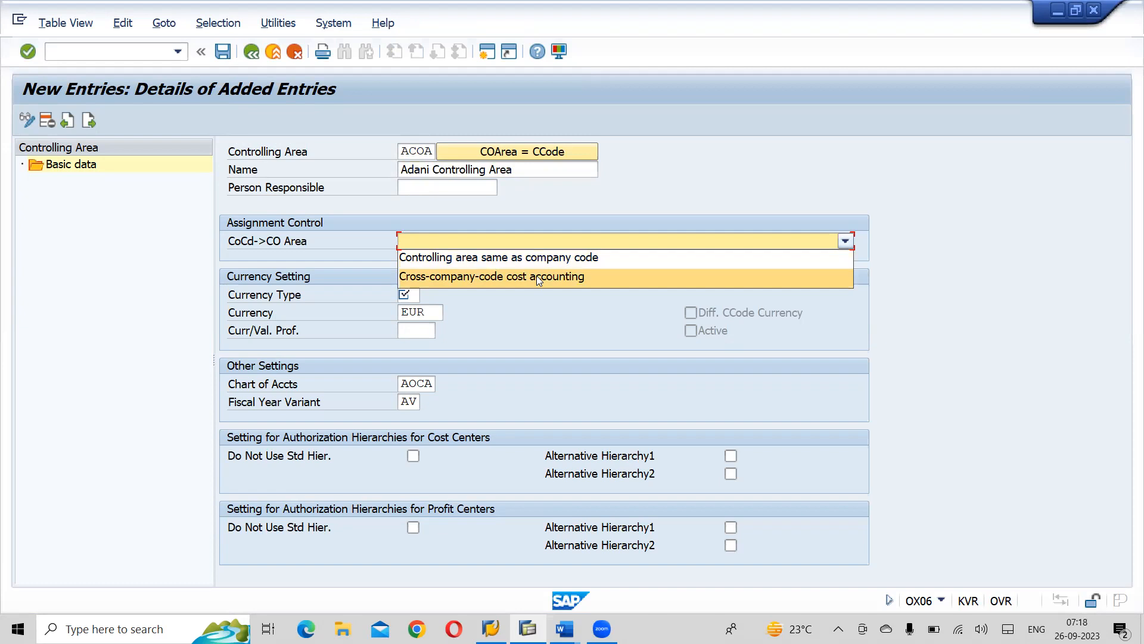
pyautogui.click(472, 278)
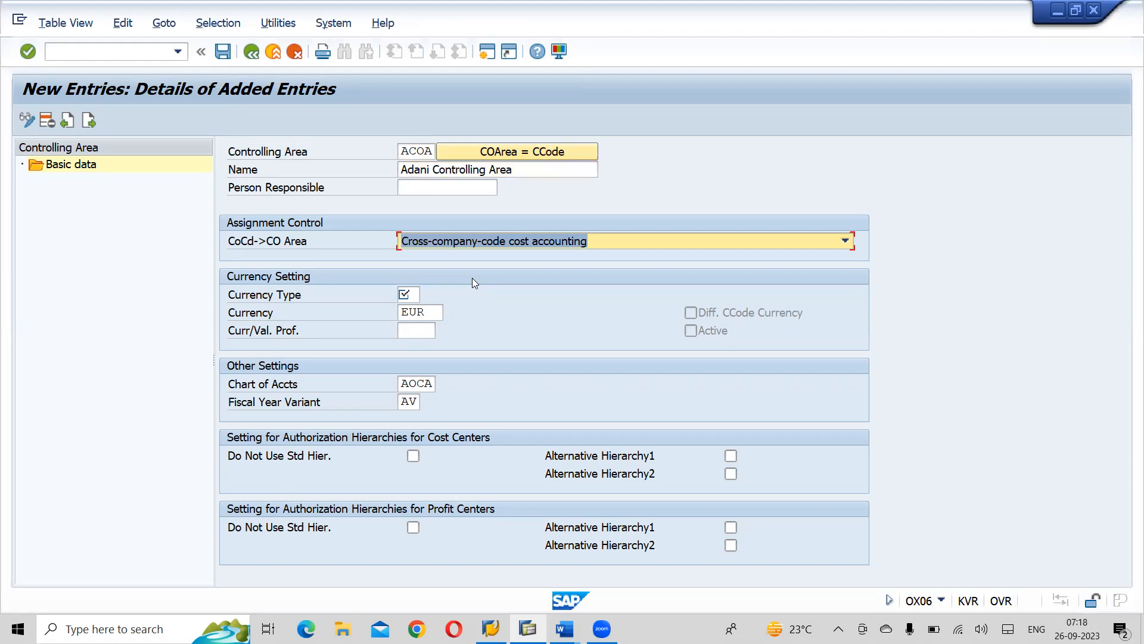
pyautogui.click(404, 295)
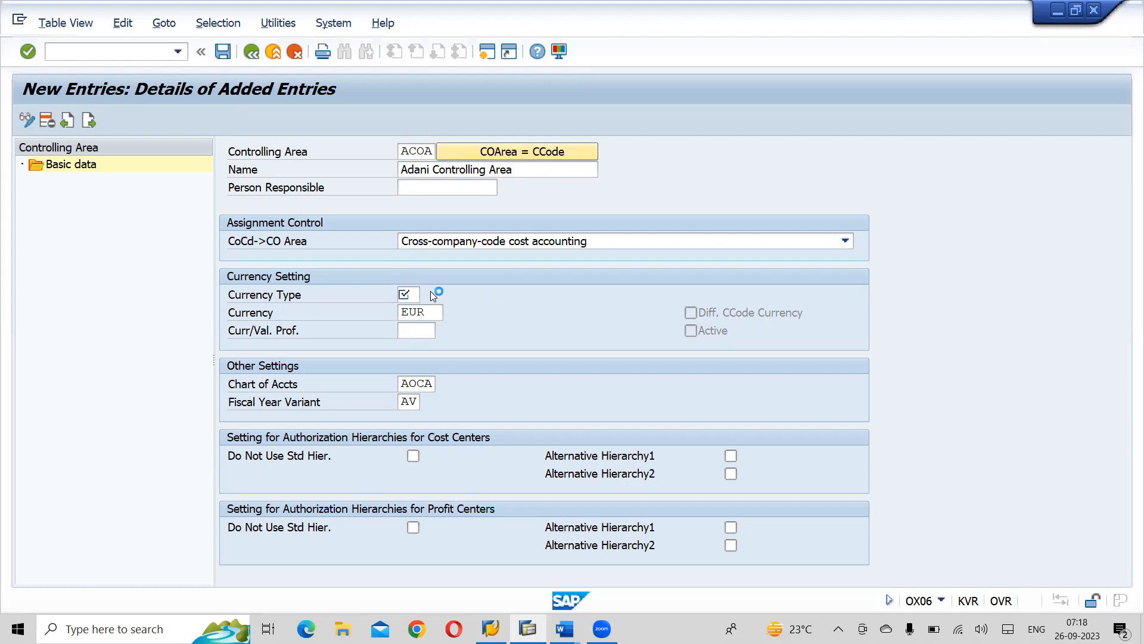
pyautogui.click(430, 291)
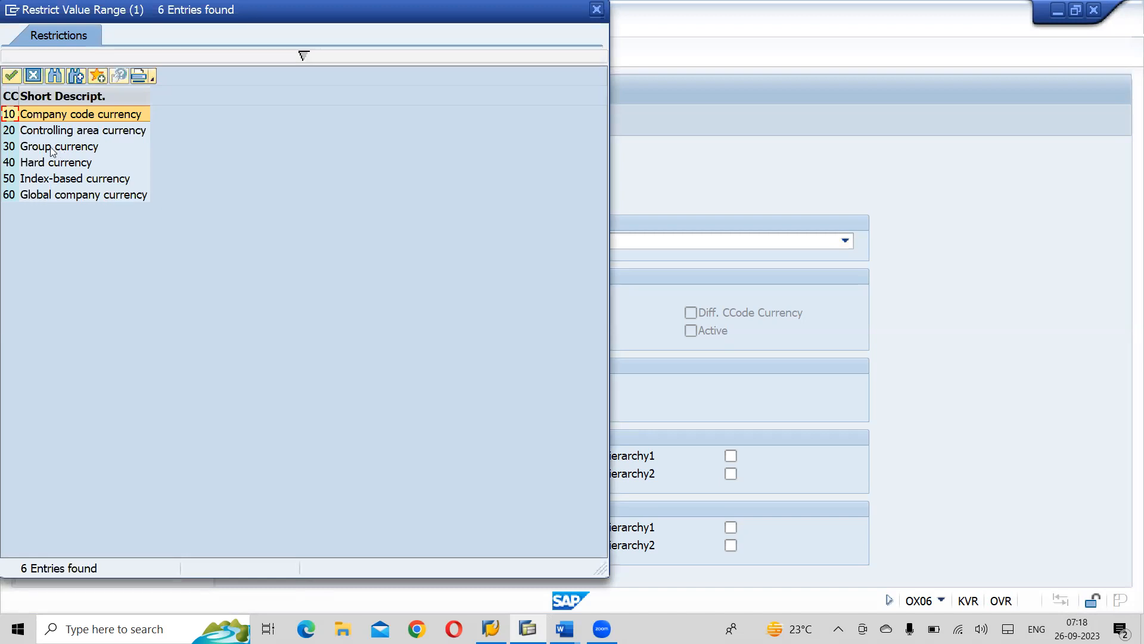
pyautogui.doubleClick(50, 146)
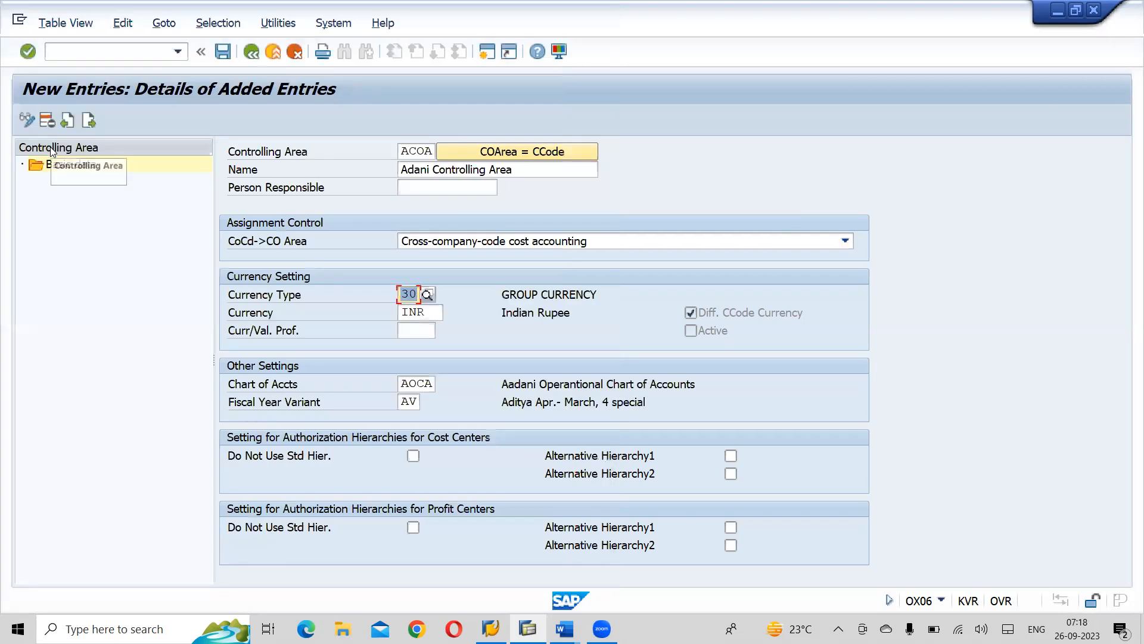
# - Set the controlling area's fiscal year variant to A3
pyautogui.click(417, 401)
pyautogui.press('BackSpace')
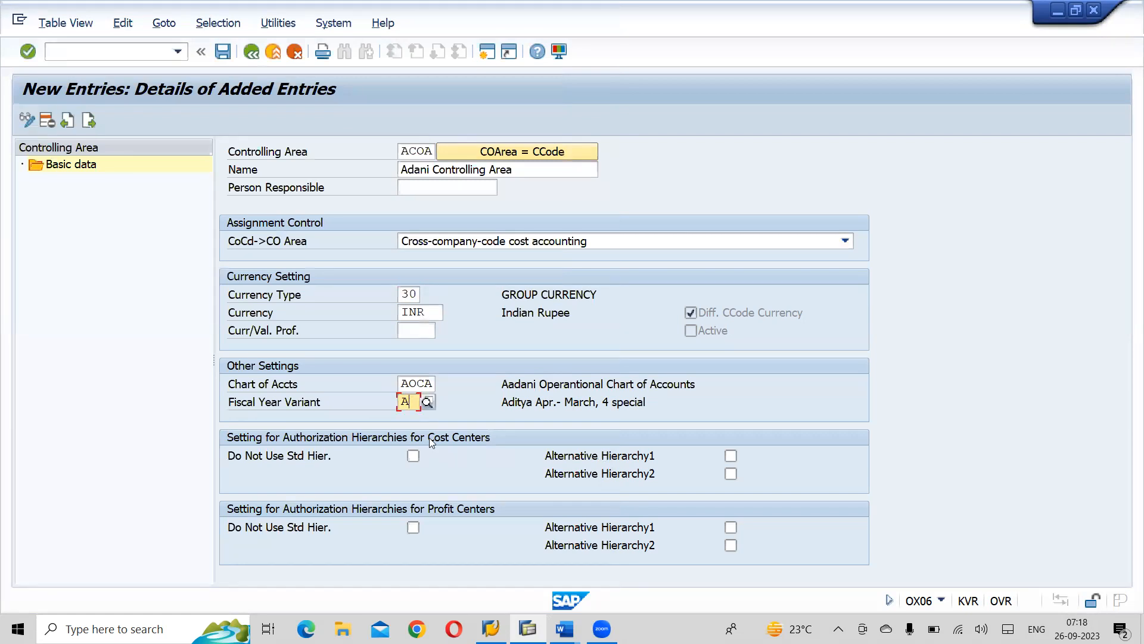
pyautogui.write('3')
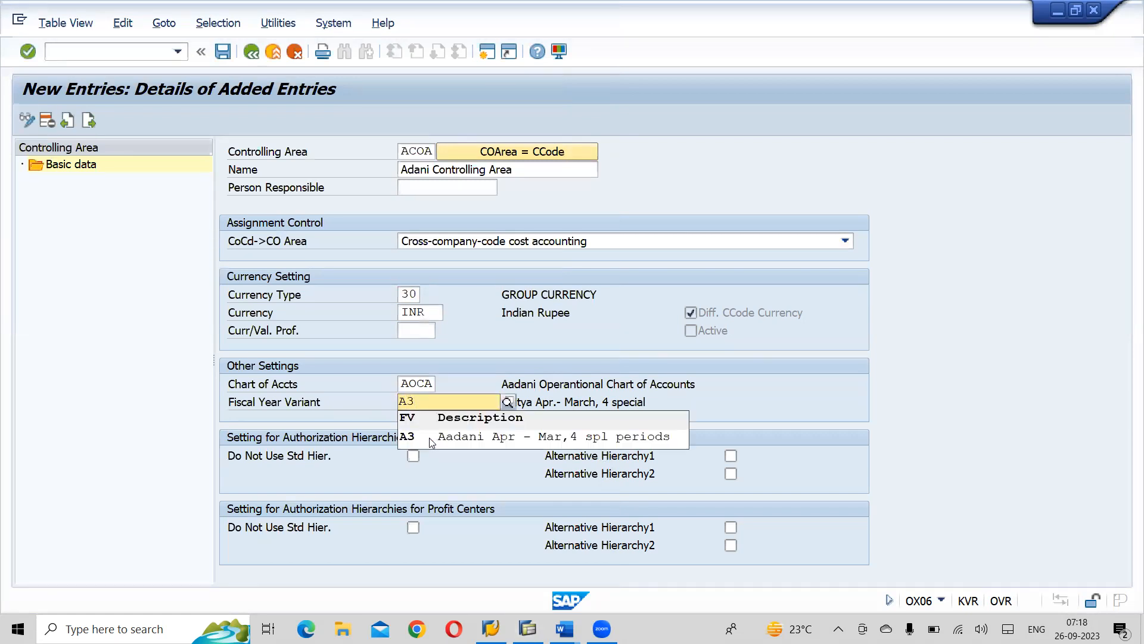
# - Pick fiscal year variant A3 for the new entry and compare its settings with the Adani enterprise structure document in Word
pyautogui.click(451, 435)
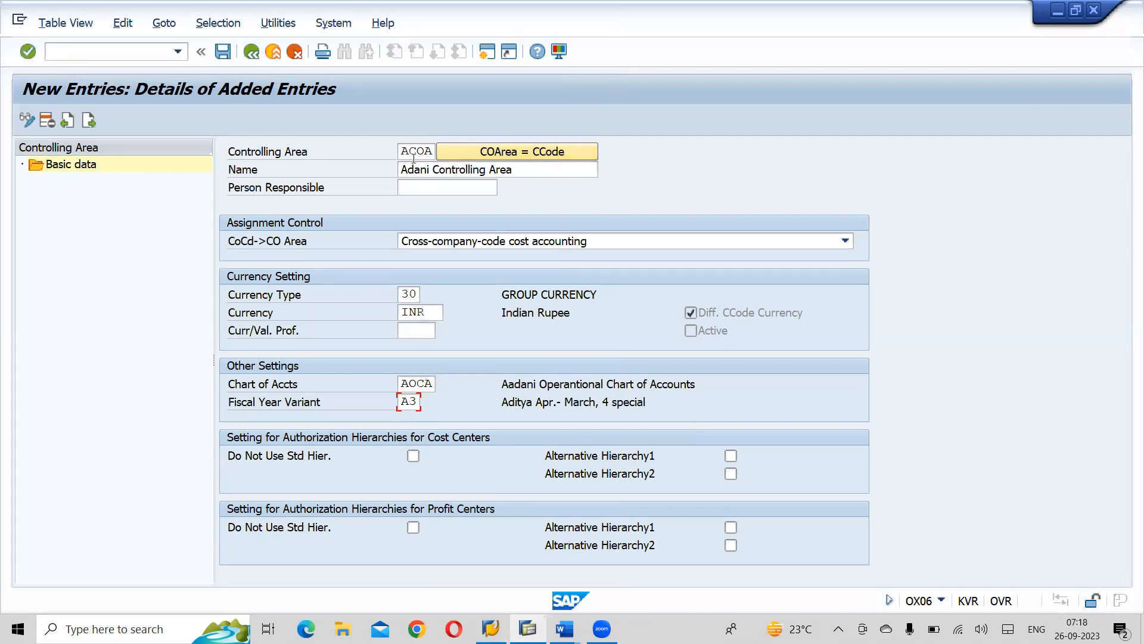
pyautogui.hotkey('alt', 'Tab')
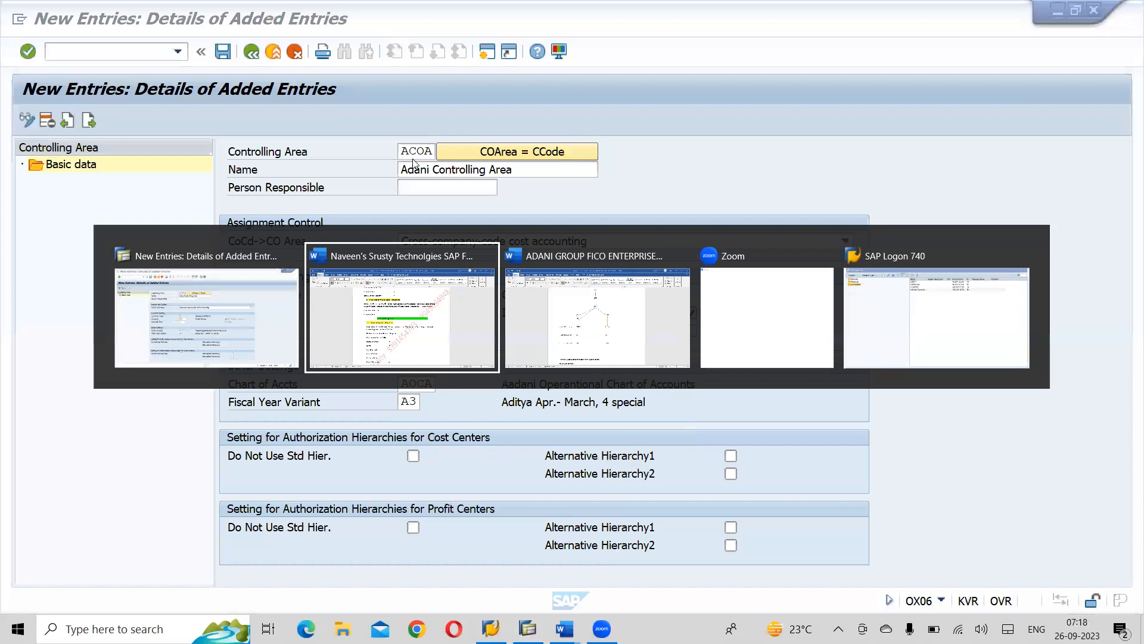
pyautogui.click(596, 242)
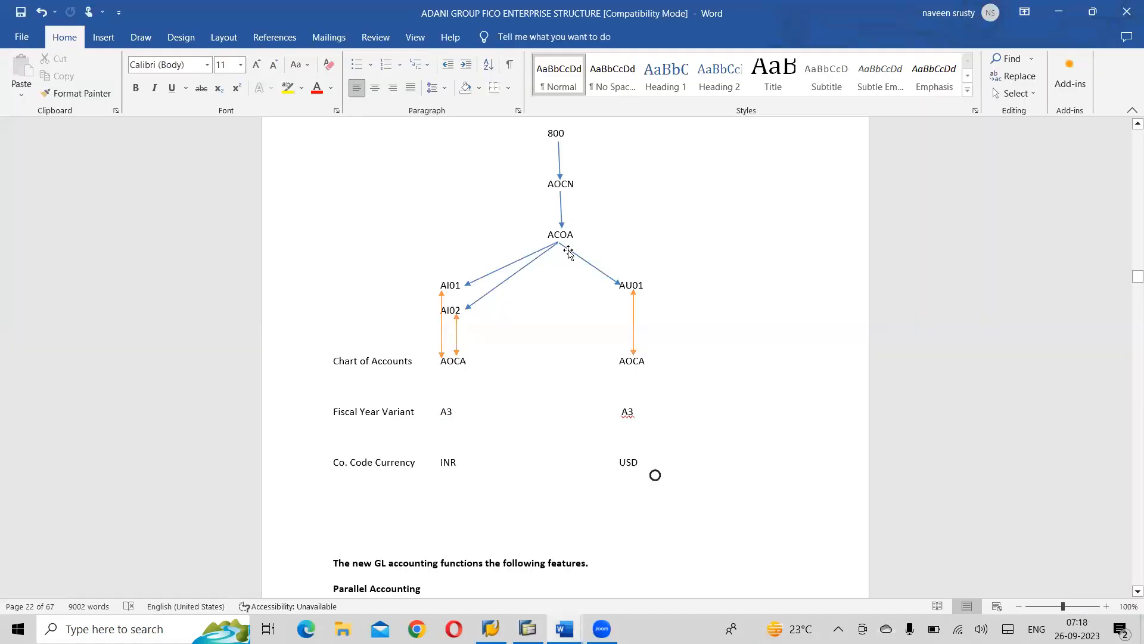
pyautogui.hotkey('alt', 'Tab')
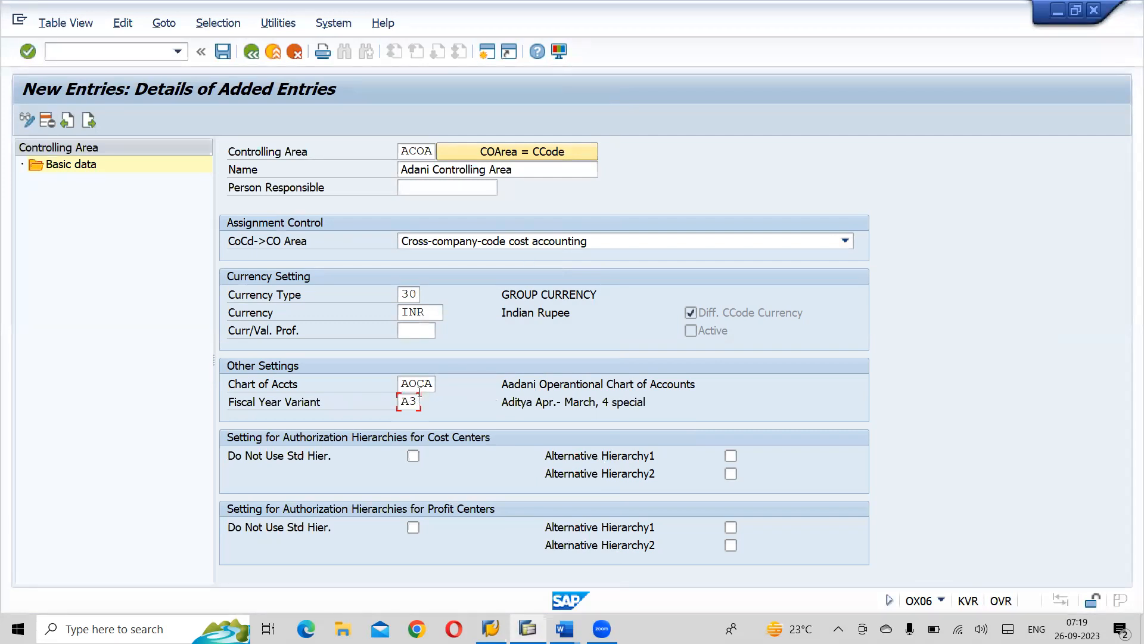
pyautogui.hotkey('alt', 'Tab')
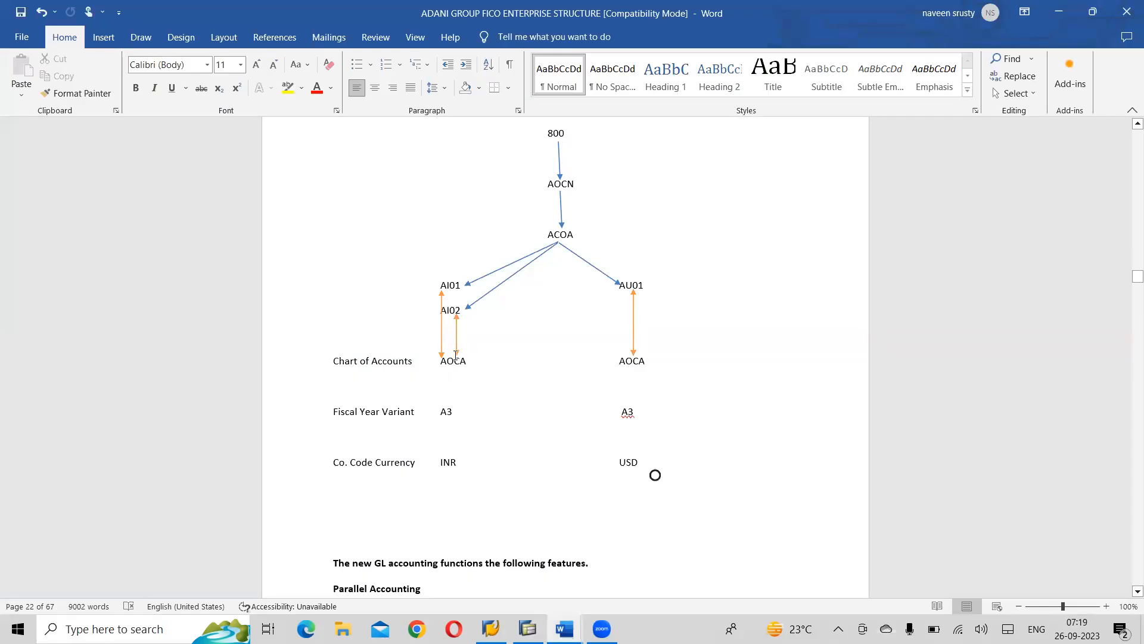
pyautogui.hotkey('alt', 'Tab')
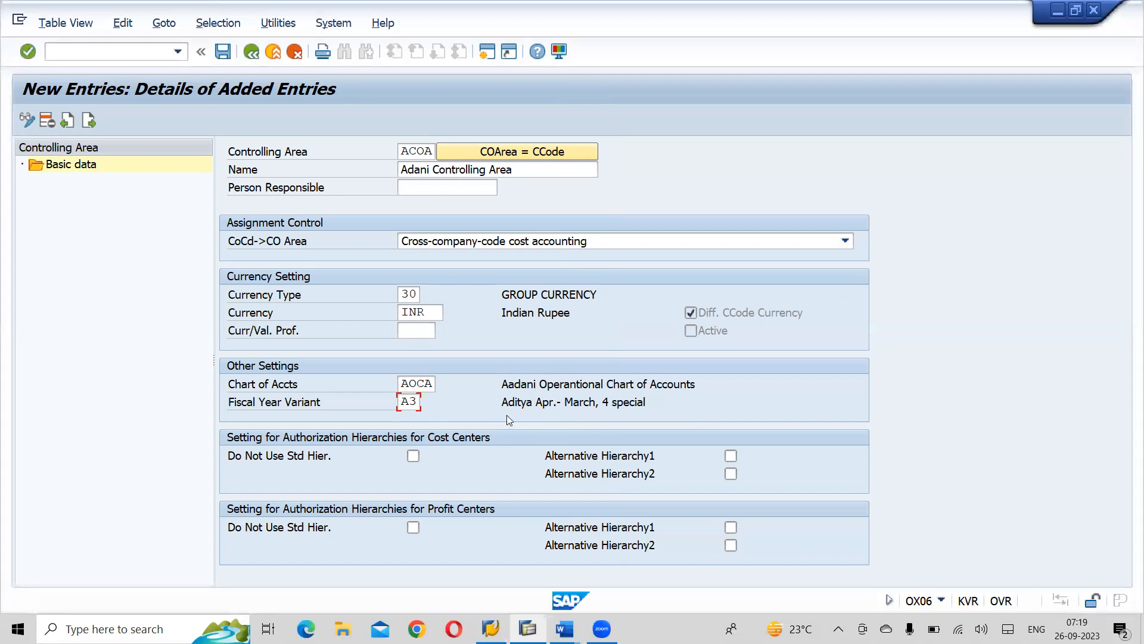
# - Try to confirm the new ACOA controlling area entry, and discard the entry without saving
pyautogui.press('Return')
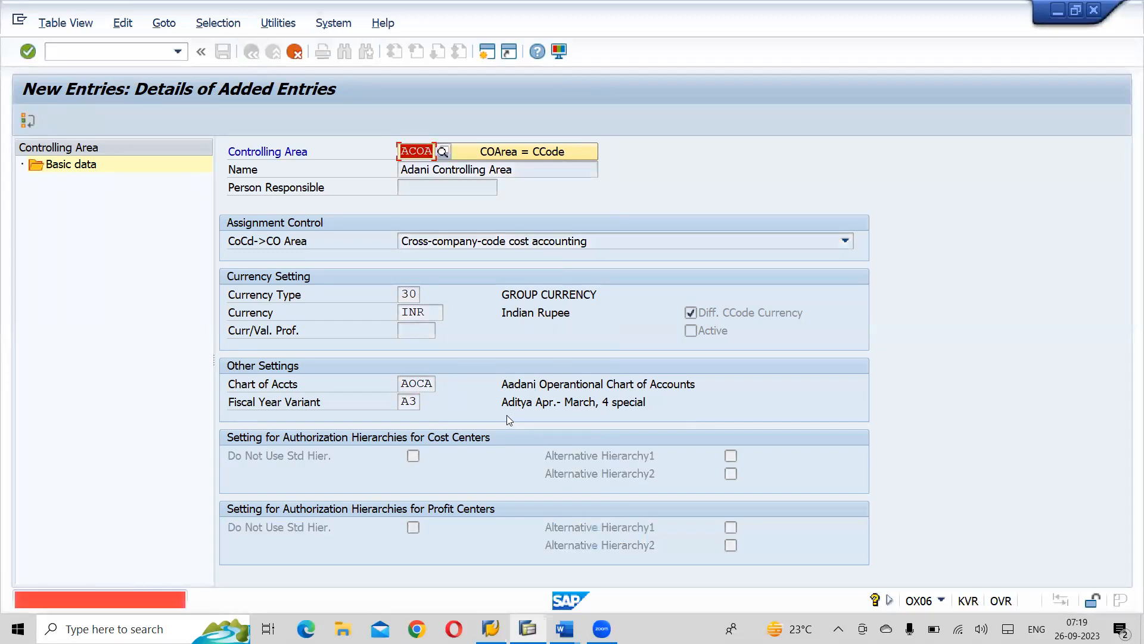
pyautogui.press('Return')
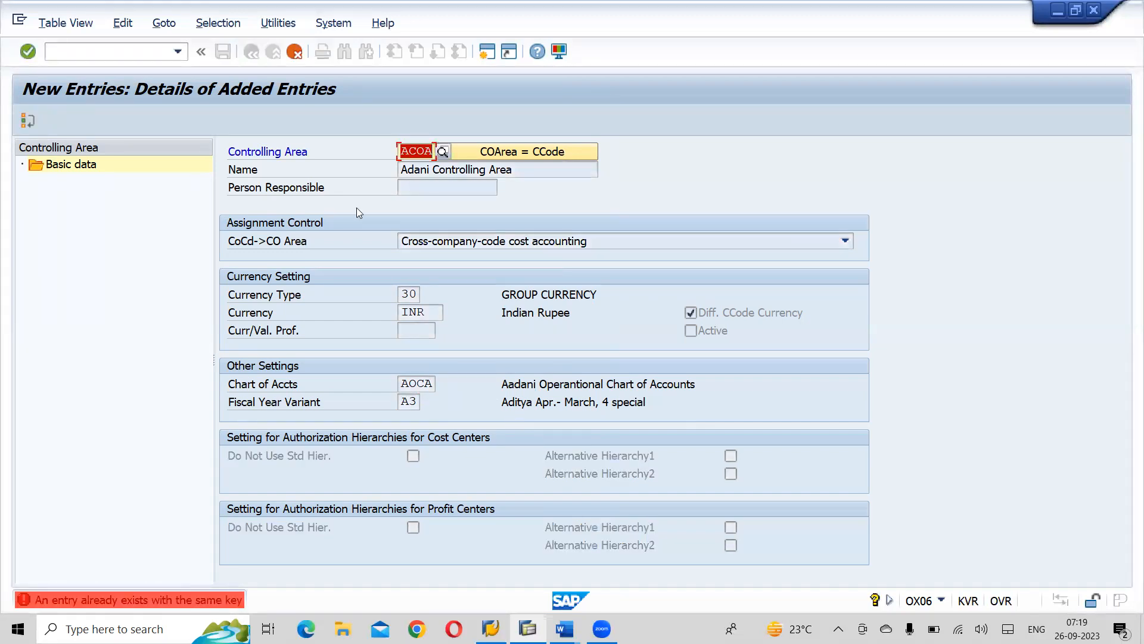
pyautogui.click(293, 52)
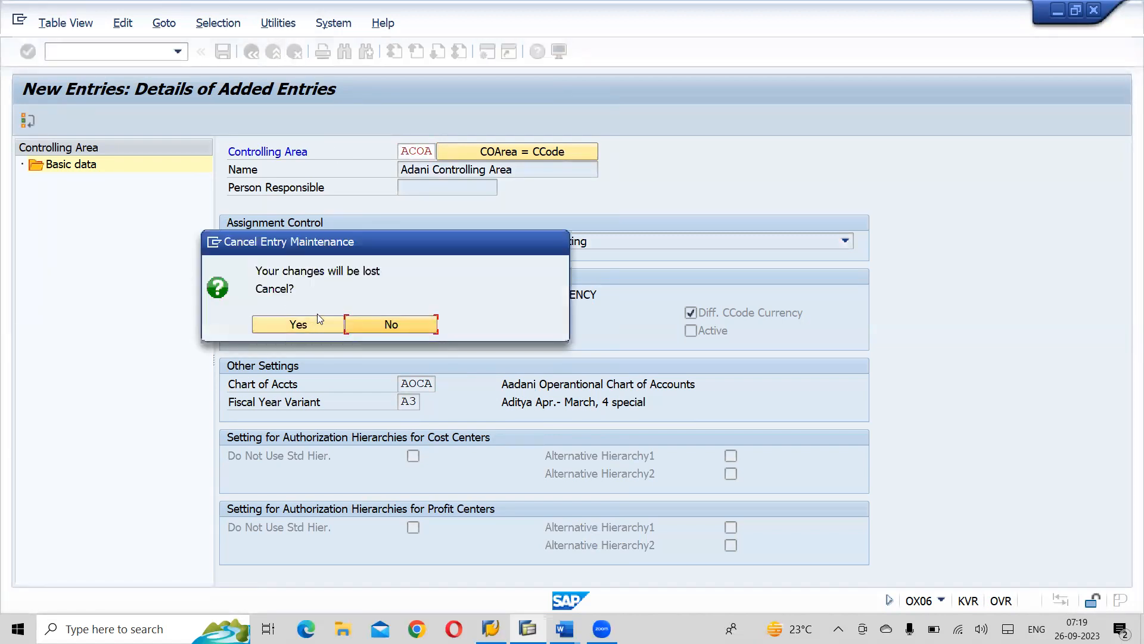
pyautogui.click(317, 331)
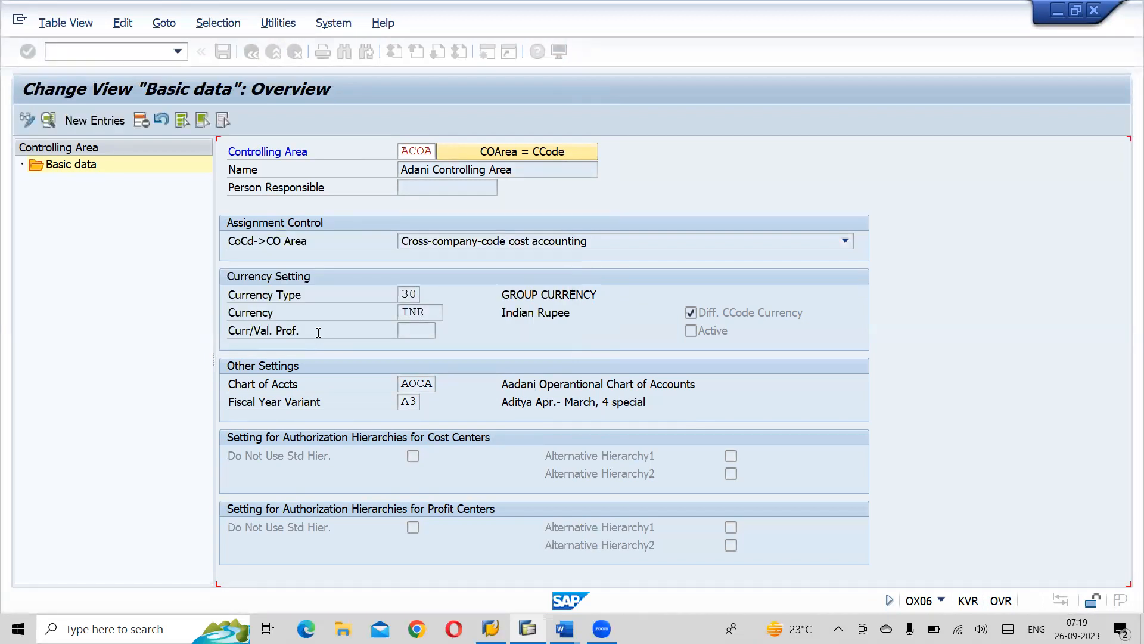
# - Position the overview of controlling areas at the existing entry ACOA
pyautogui.click(467, 563)
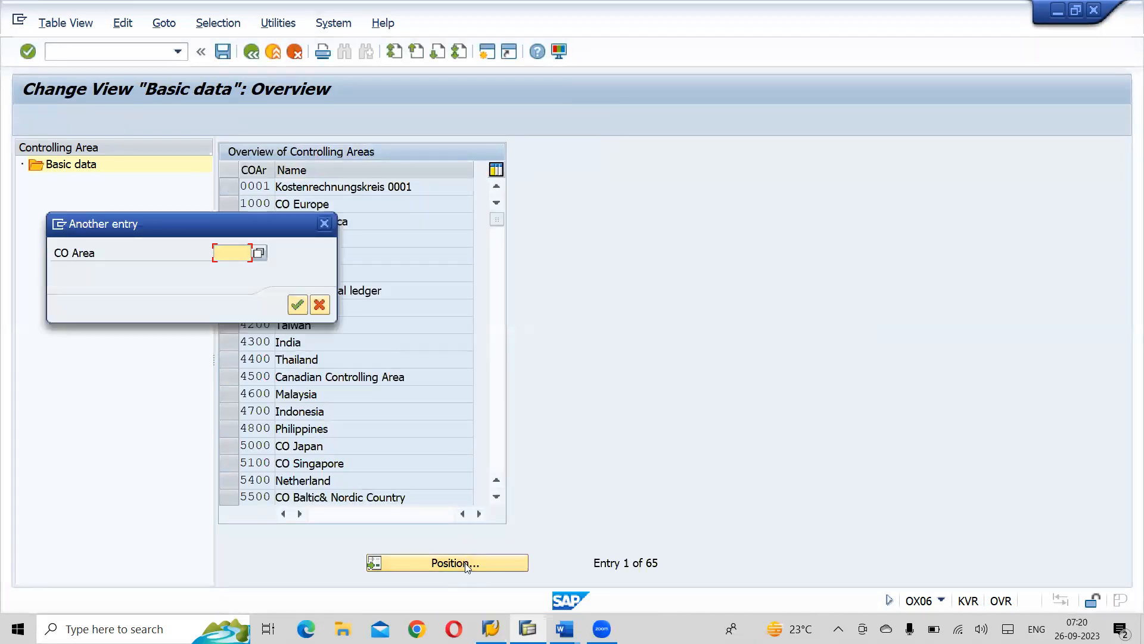
pyautogui.write('a')
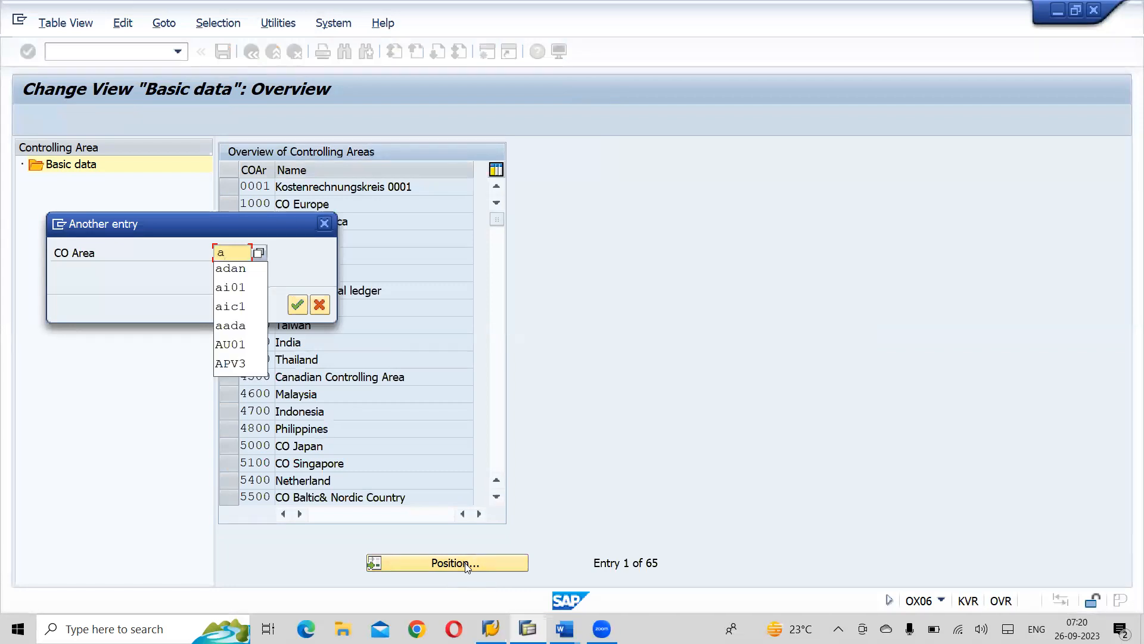
pyautogui.write('ova')
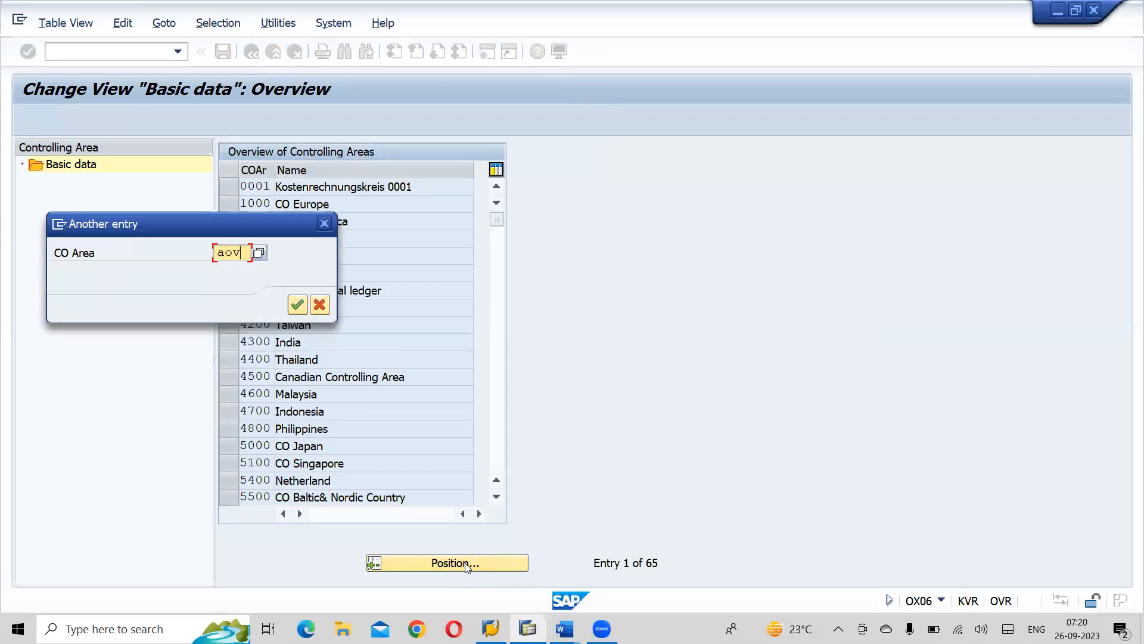
pyautogui.press('BackSpace')
pyautogui.press('BackSpace')
pyautogui.press('BackSpace')
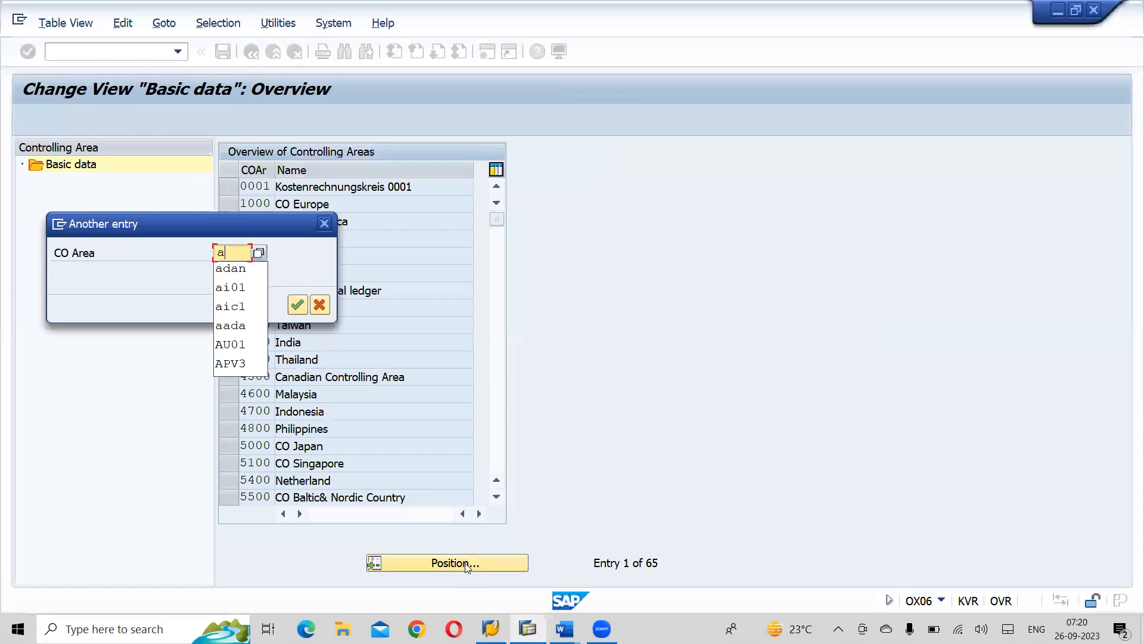
pyautogui.hotkey('alt', 'Tab')
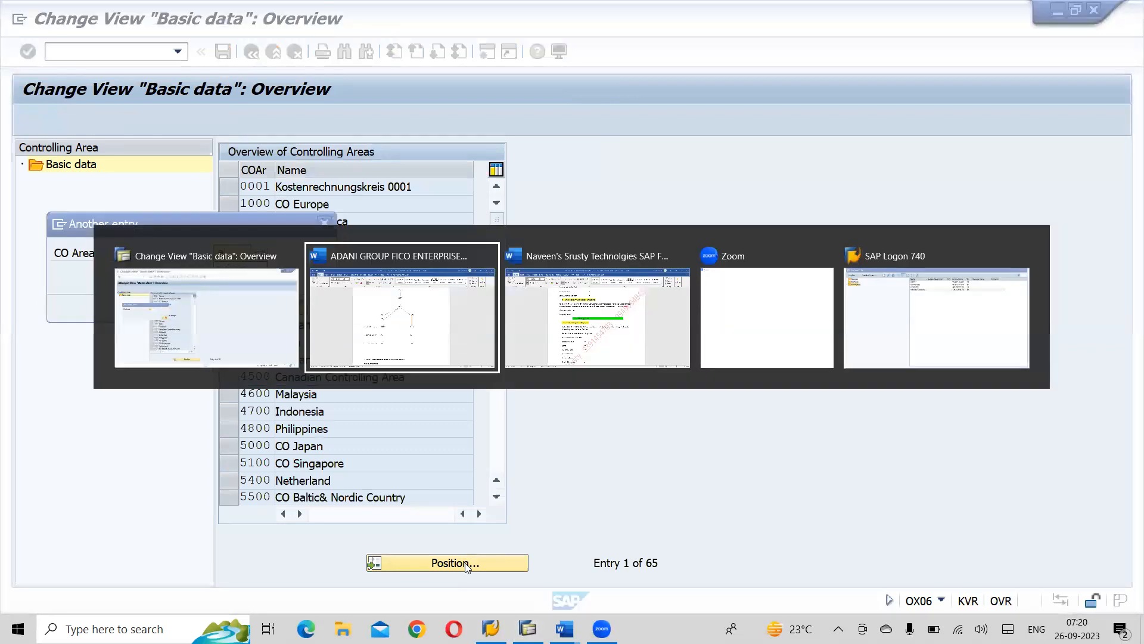
pyautogui.press('Escape')
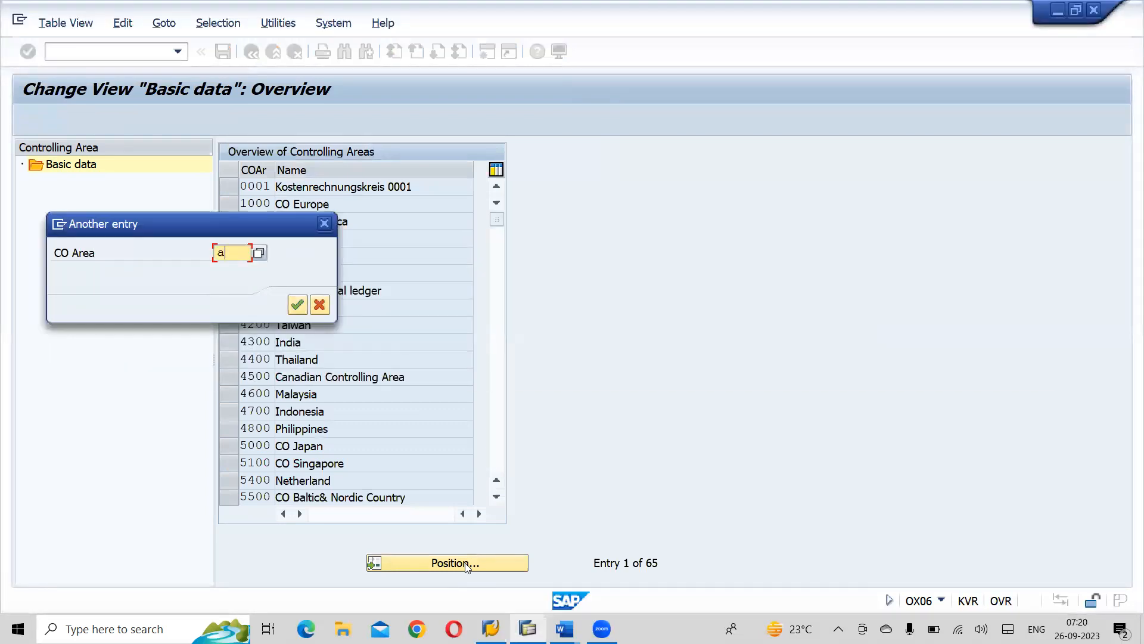
pyautogui.write('c')
pyautogui.write('co')
pyautogui.press('Return')
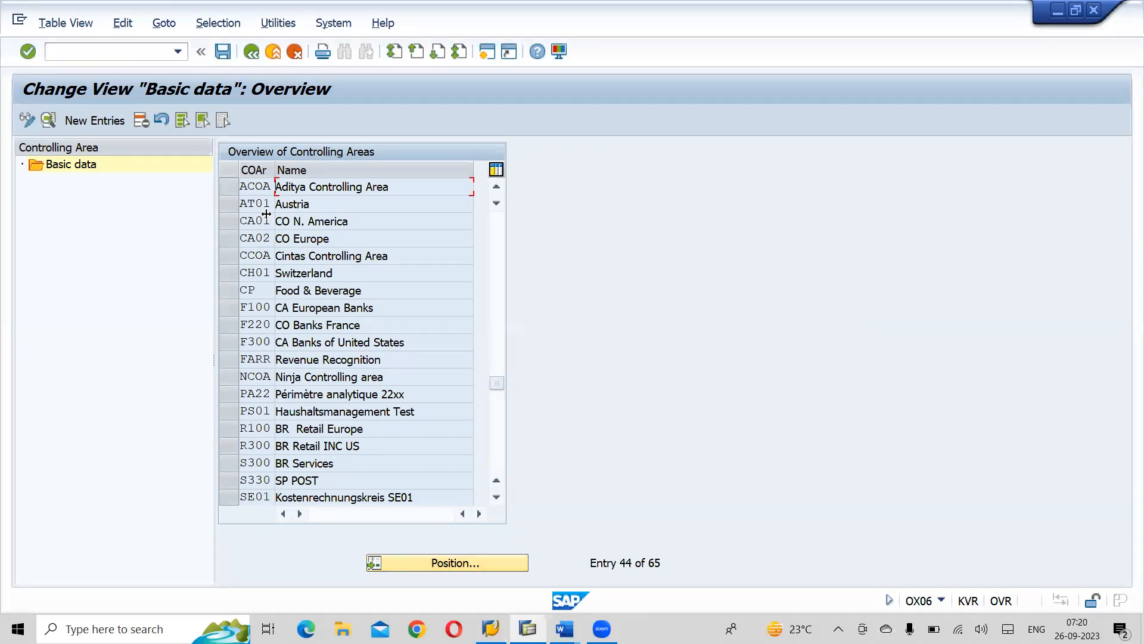
# - Open the details of ACOA in display mode, and switch the view back to change mode
pyautogui.click(226, 189)
pyautogui.click(47, 121)
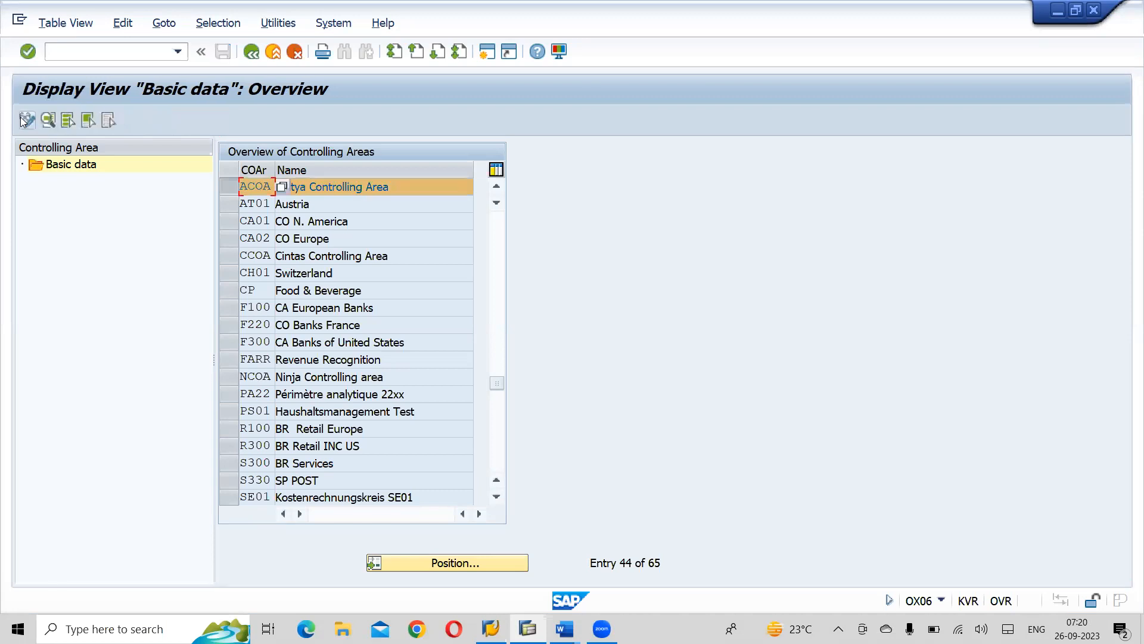
pyautogui.click(409, 187)
pyautogui.doubleClick(307, 188)
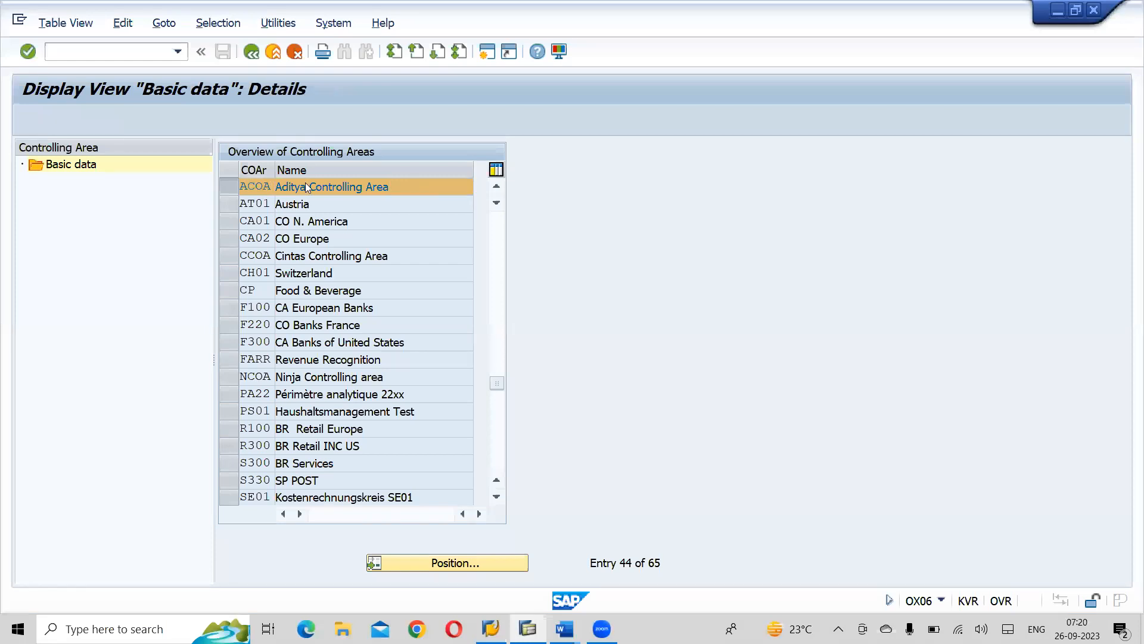
pyautogui.click(31, 123)
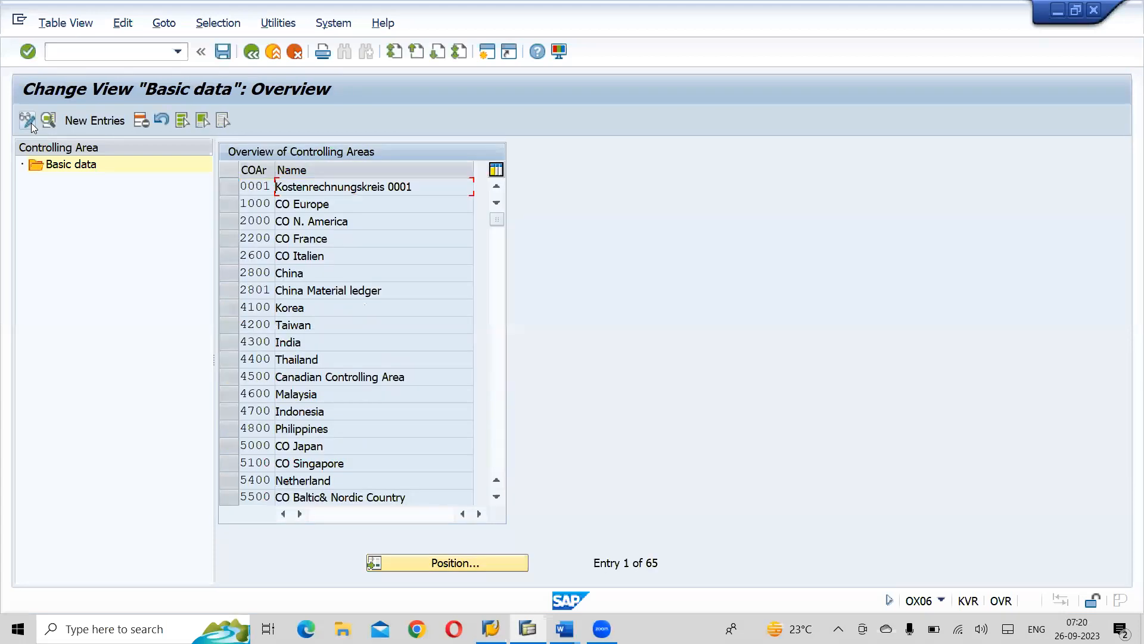
# - Find controlling area ACOA in the overview and open its basic data for editing
pyautogui.click(436, 561)
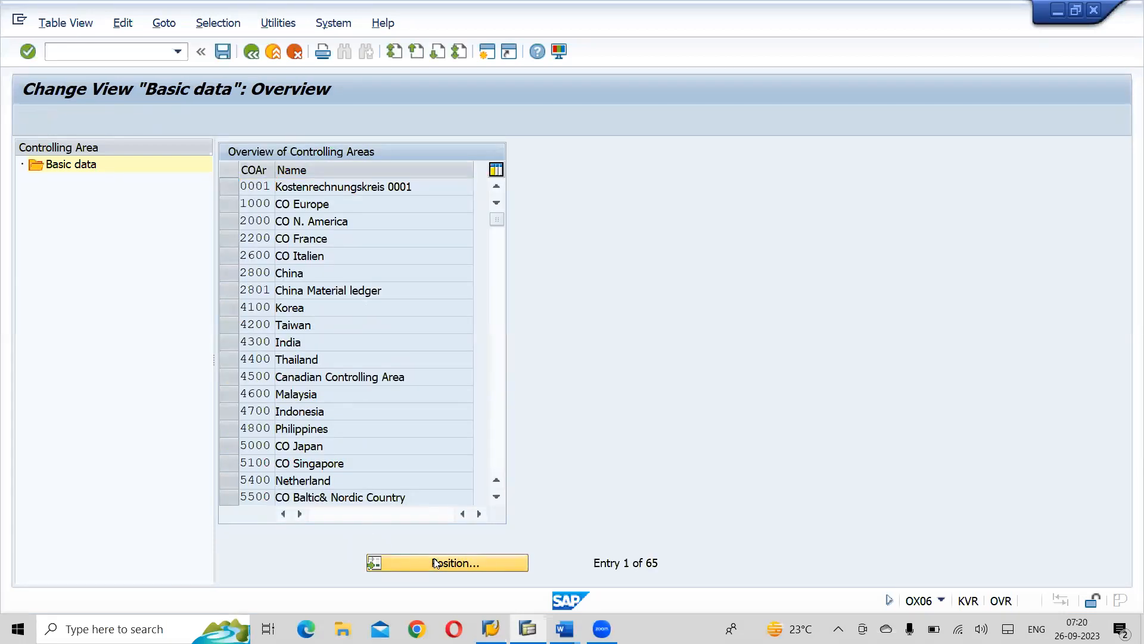
pyautogui.write('a')
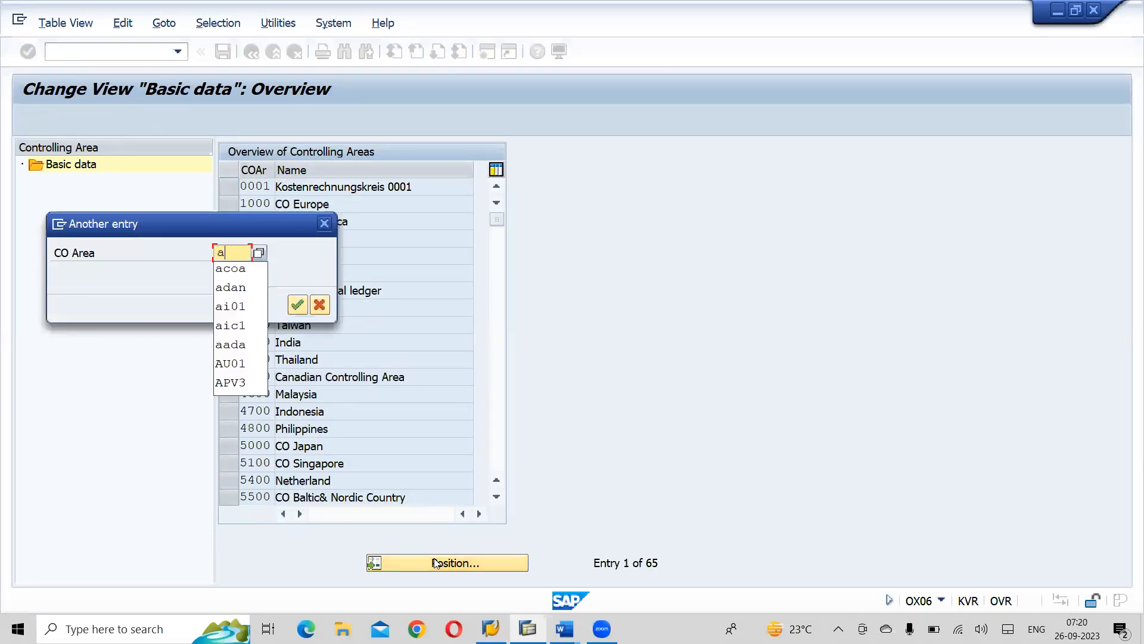
pyautogui.click(242, 275)
pyautogui.press('Return')
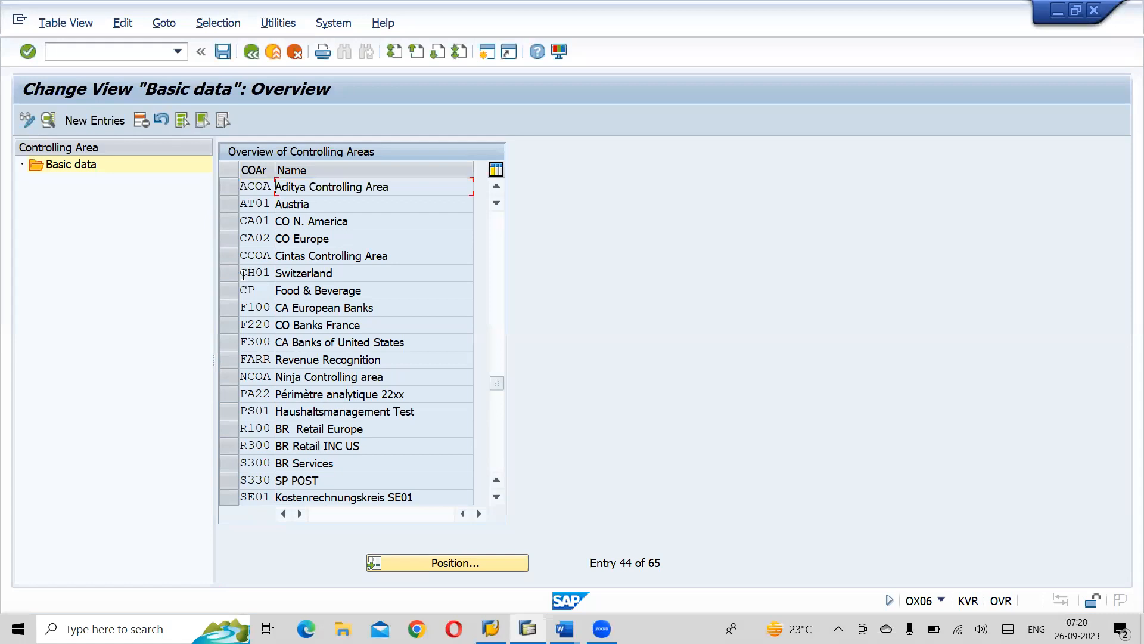
pyautogui.click(227, 186)
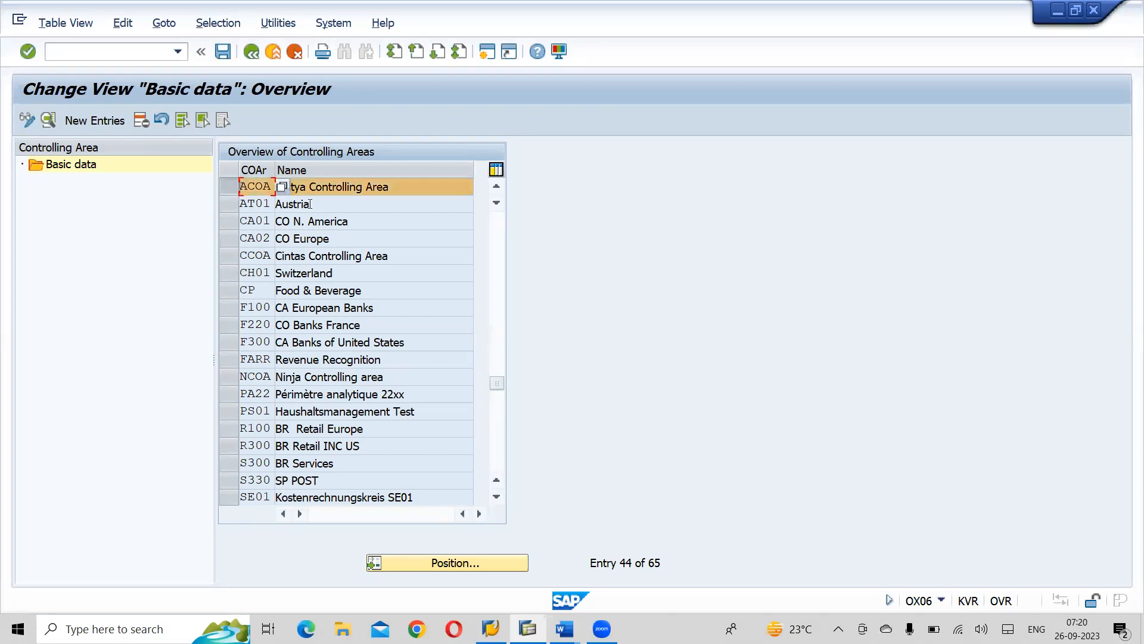
pyautogui.doubleClick(342, 186)
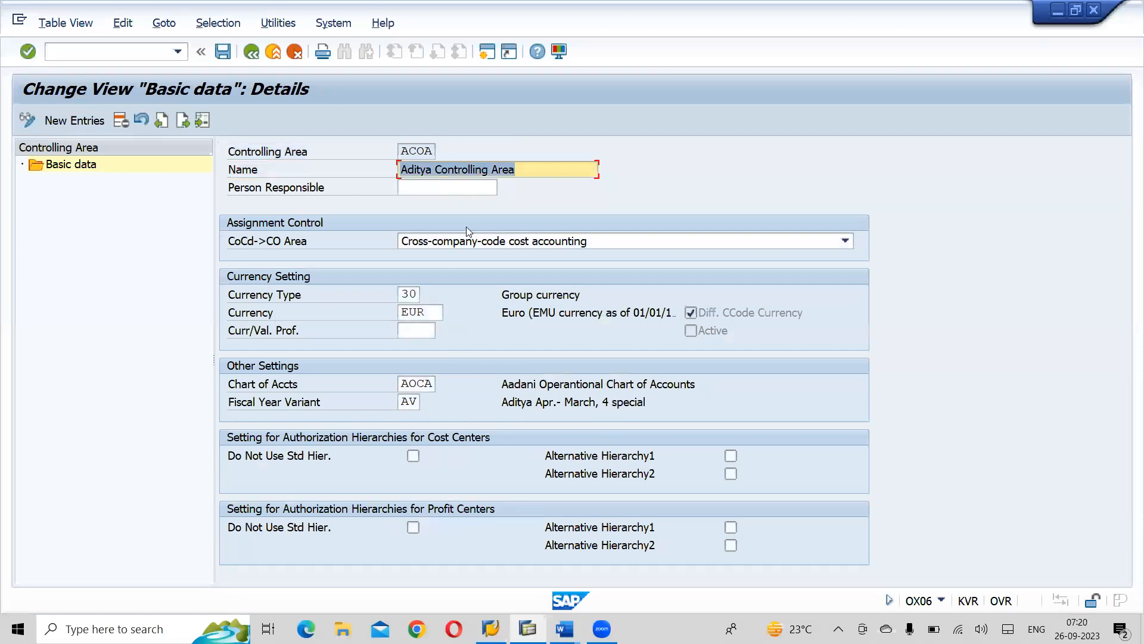
# - Rename the existing controlling area ACOA as Adani Controlling Area
pyautogui.click(430, 169)
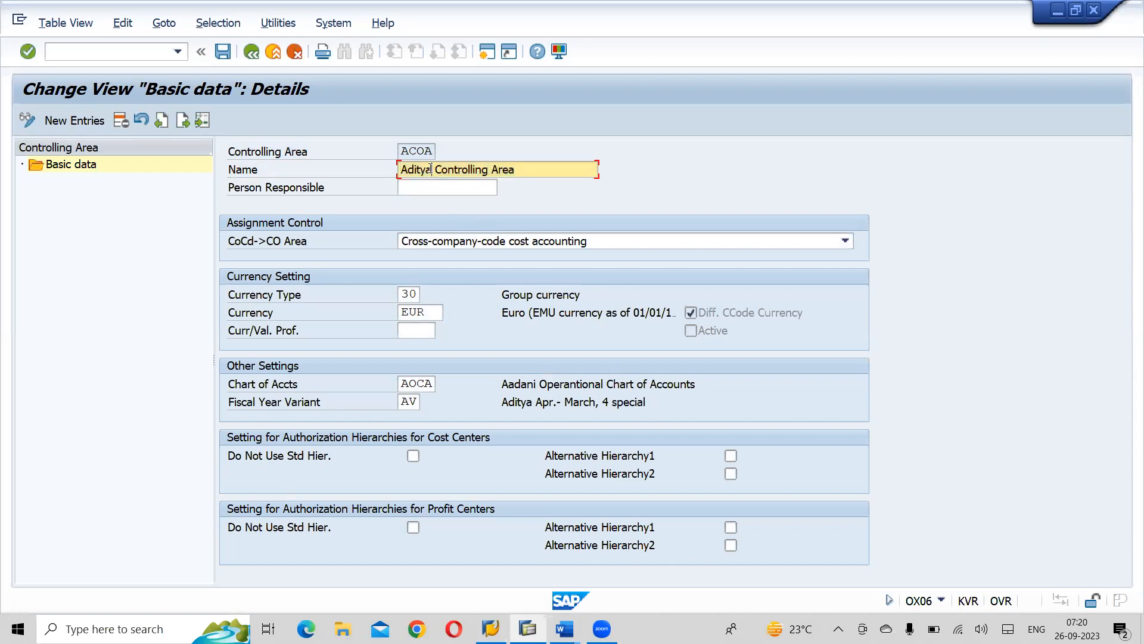
pyautogui.press('BackSpace')
pyautogui.press('BackSpace')
pyautogui.press('BackSpace')
pyautogui.press('BackSpace')
pyautogui.press('BackSpace')
pyautogui.press('BackSpace')
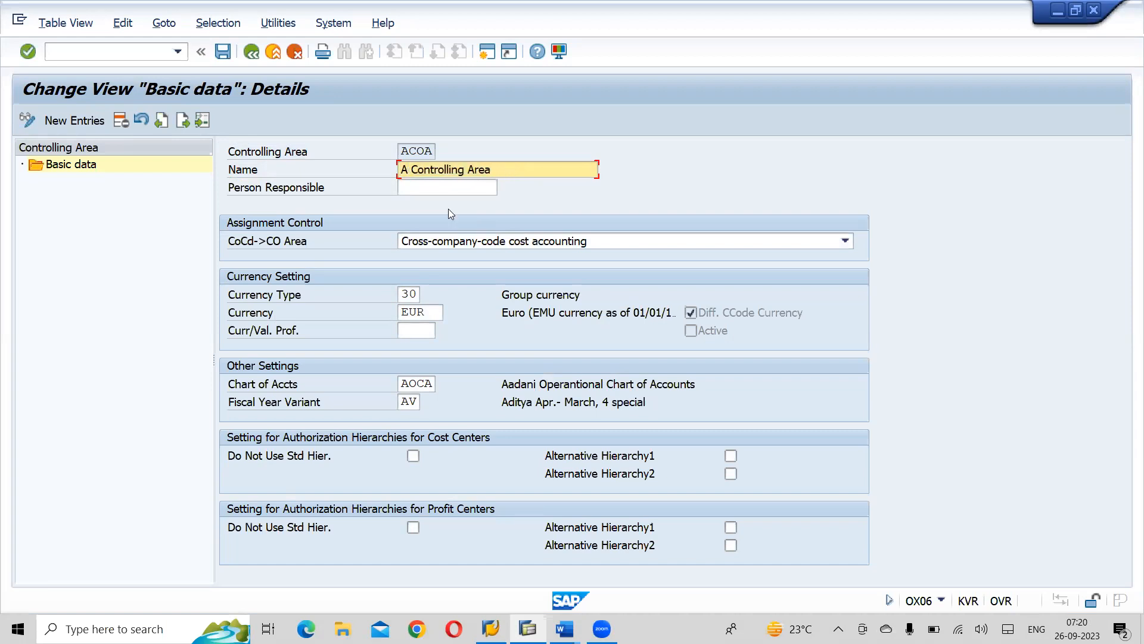
pyautogui.write('Adani')
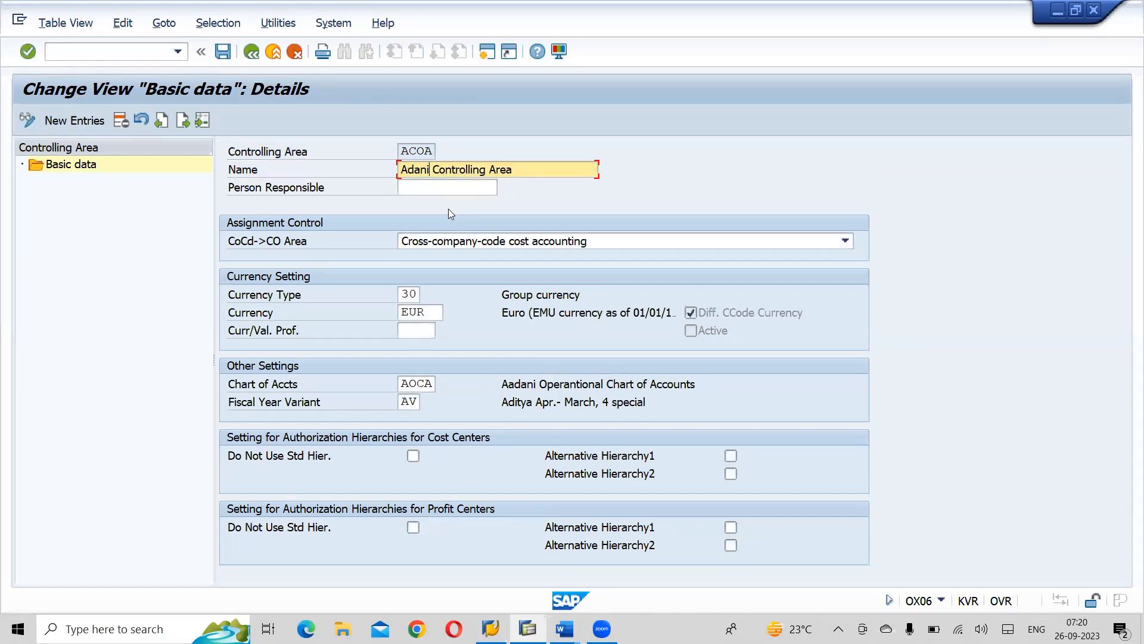
# - Set the currency of controlling area ACOA to INR
pyautogui.click(427, 315)
pyautogui.press('BackSpace')
pyautogui.press('BackSpace')
pyautogui.press('BackSpace')
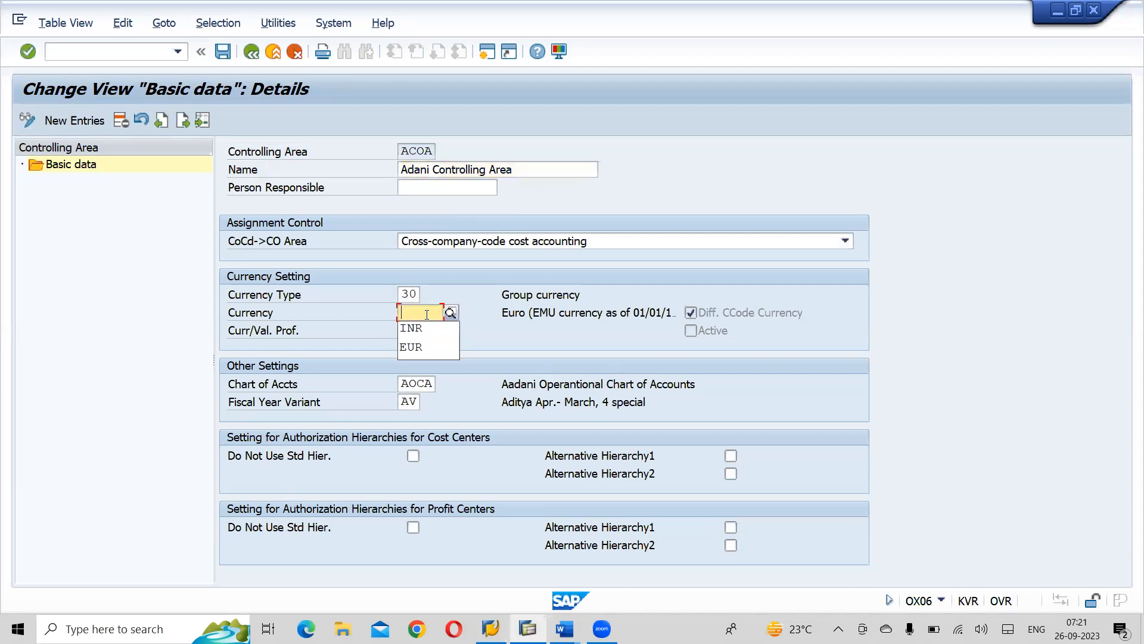
pyautogui.click(410, 328)
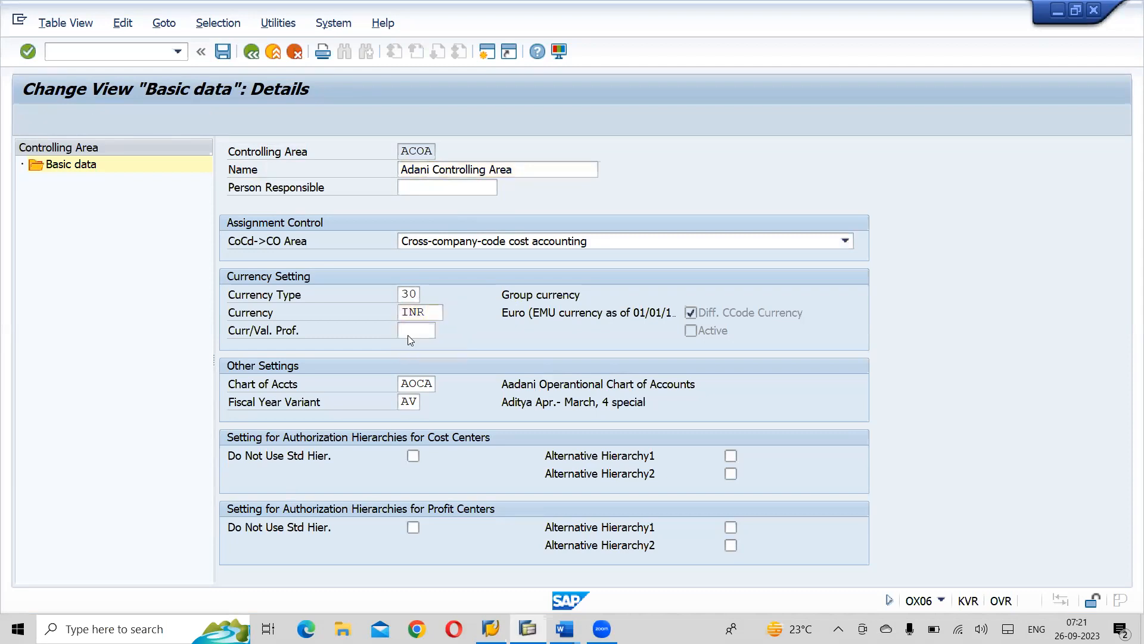
pyautogui.press('Return')
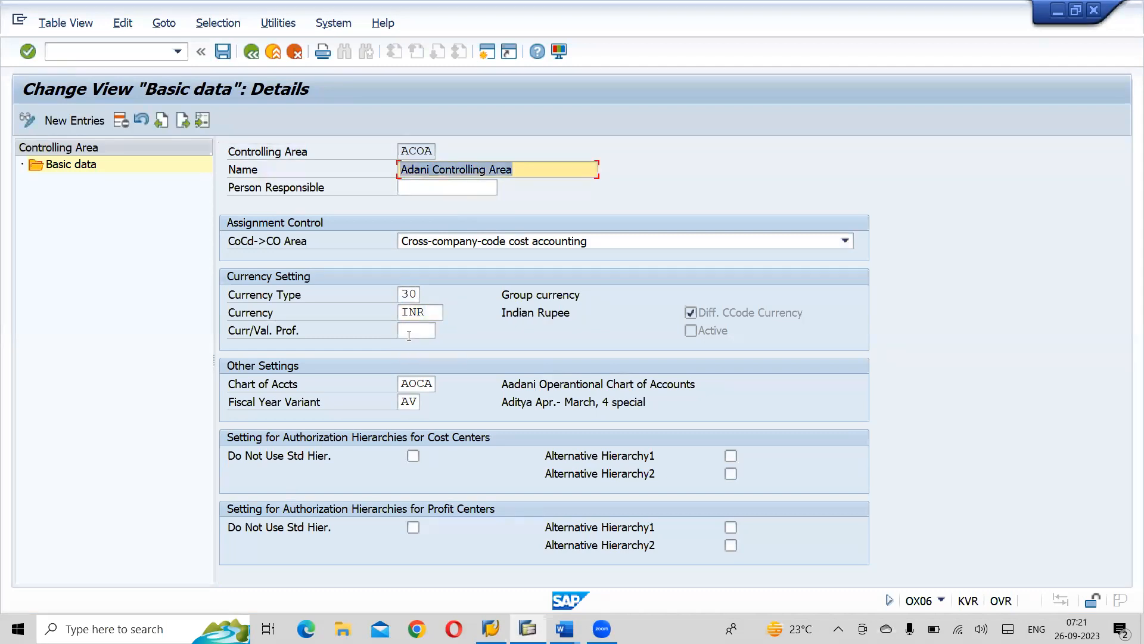
# - Set the fiscal year variant of the existing controlling area ACOA to A3
pyautogui.click(412, 402)
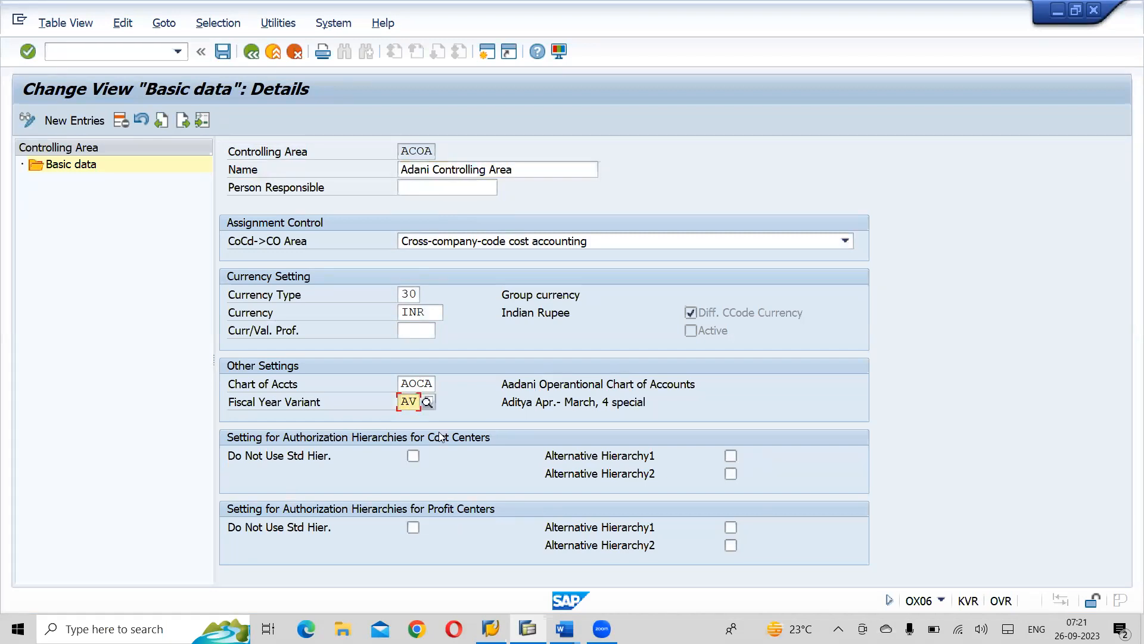
pyautogui.press('BackSpace')
pyautogui.press('Return')
pyautogui.write('3')
pyautogui.press('Return')
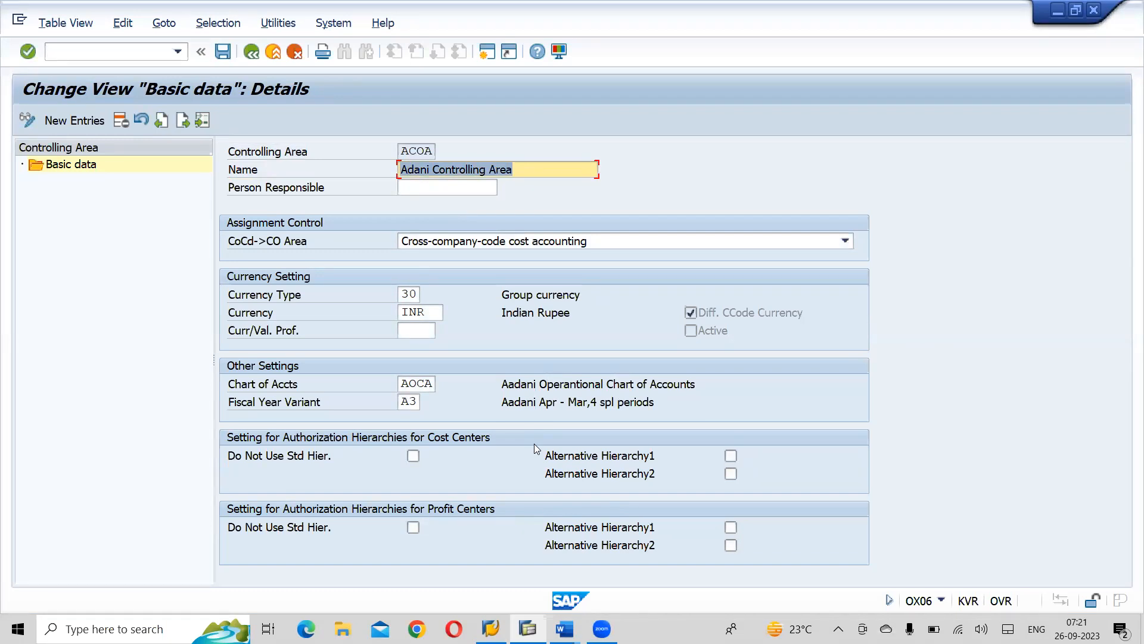
# - Save the basic data of controlling area ACOA in customizing request ER7K900068
pyautogui.click(409, 404)
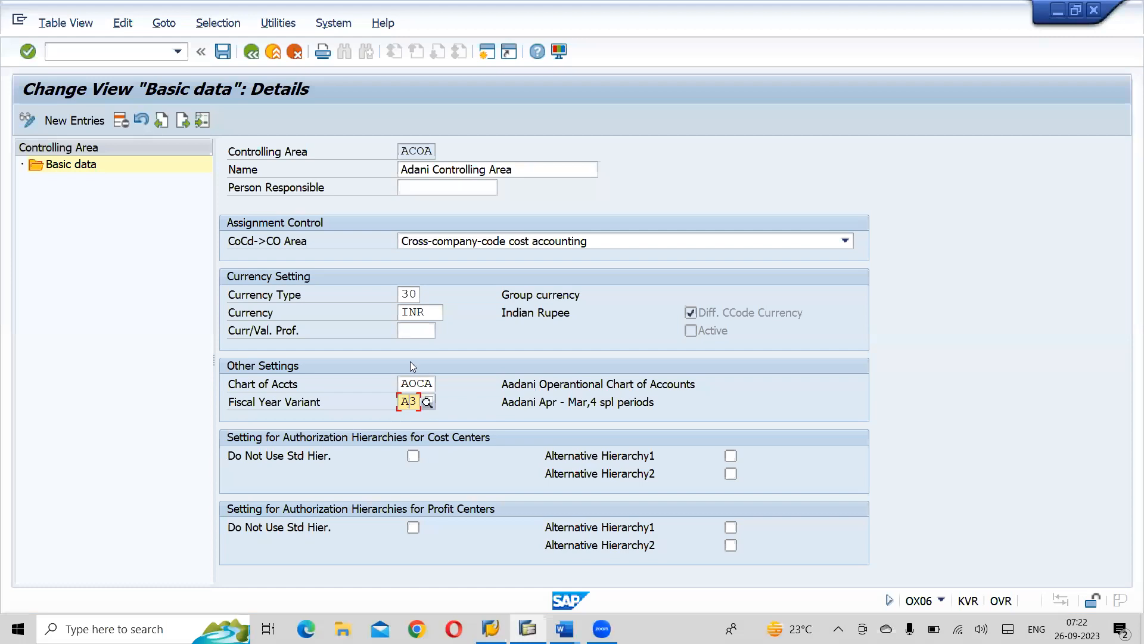
pyautogui.hotkey('alt', 'Tab')
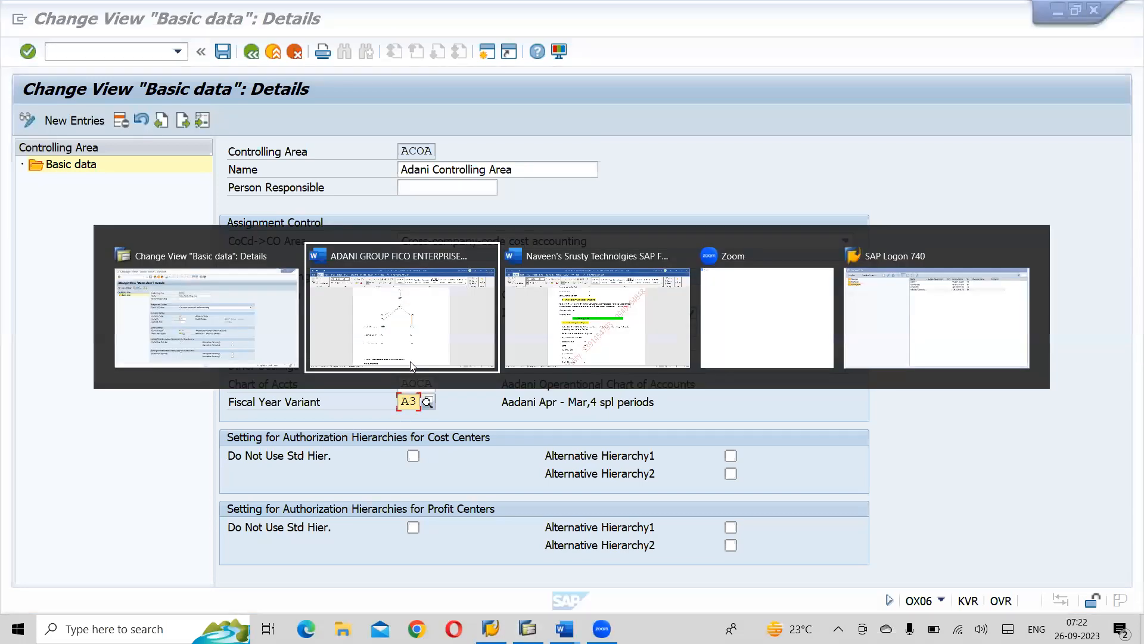
pyautogui.hotkey('alt', 'Tab')
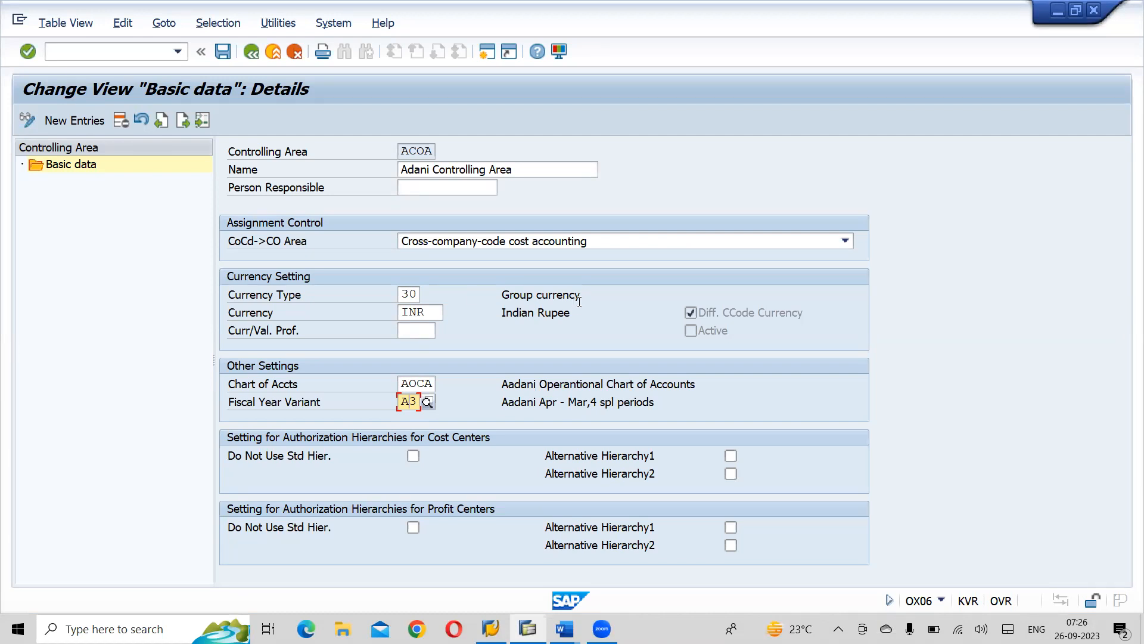
pyautogui.click(222, 52)
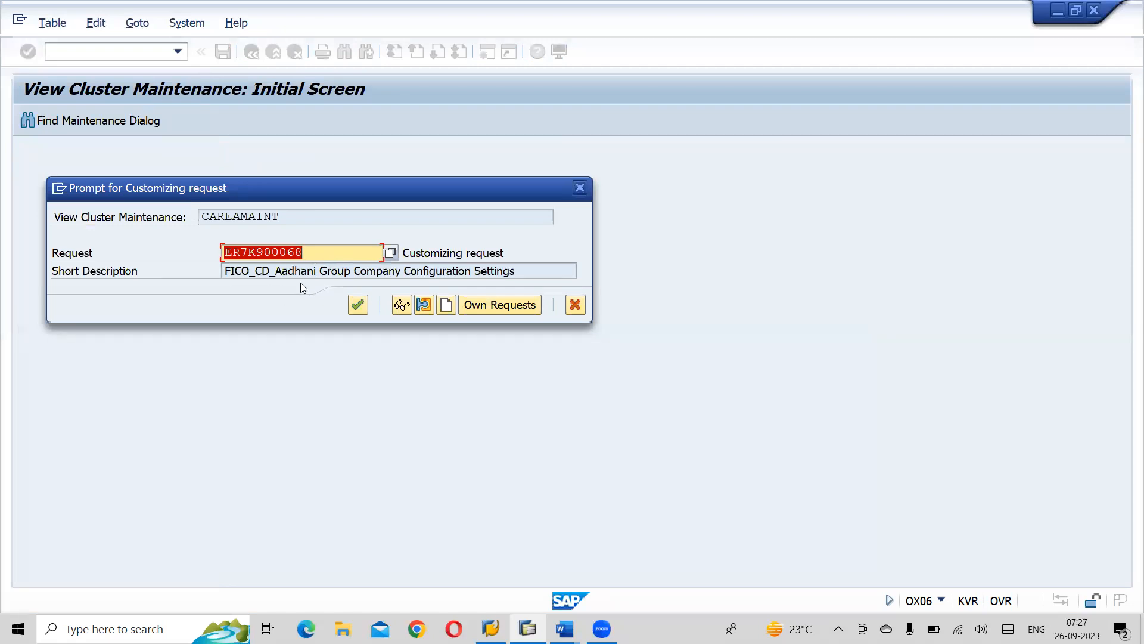
pyautogui.click(360, 306)
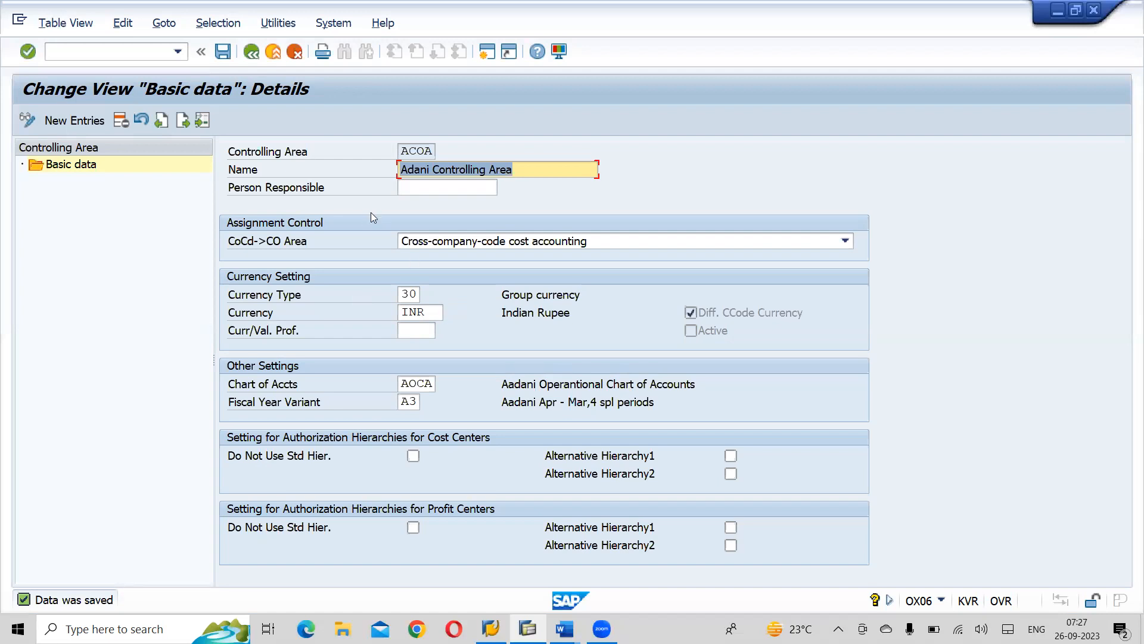
pyautogui.click(224, 53)
pyautogui.doubleClick(657, 13)
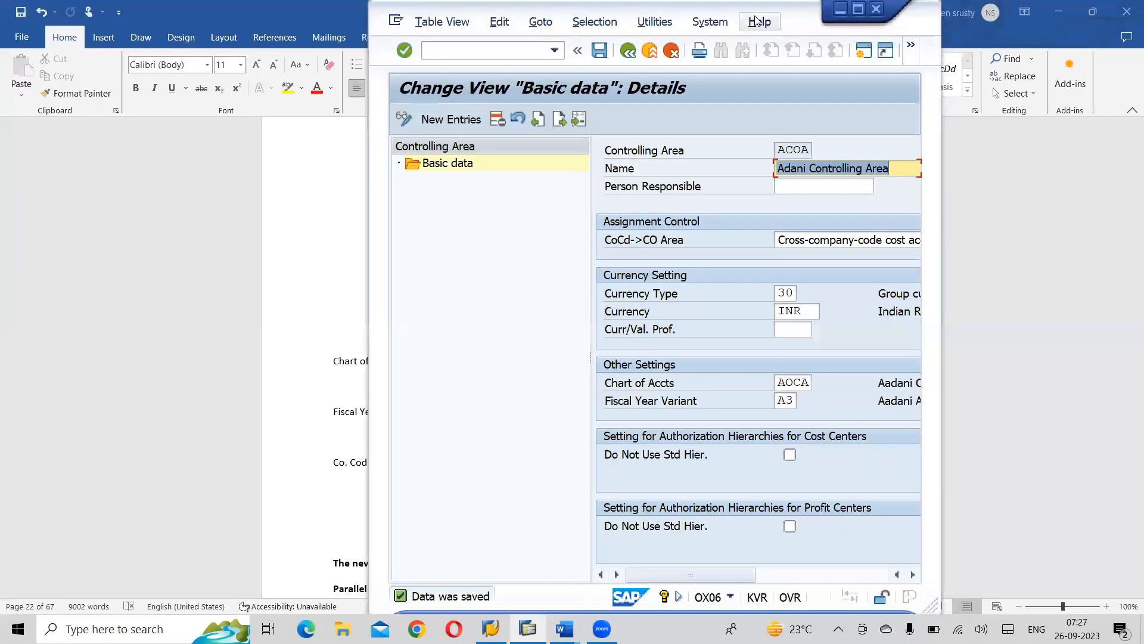
pyautogui.click(858, 11)
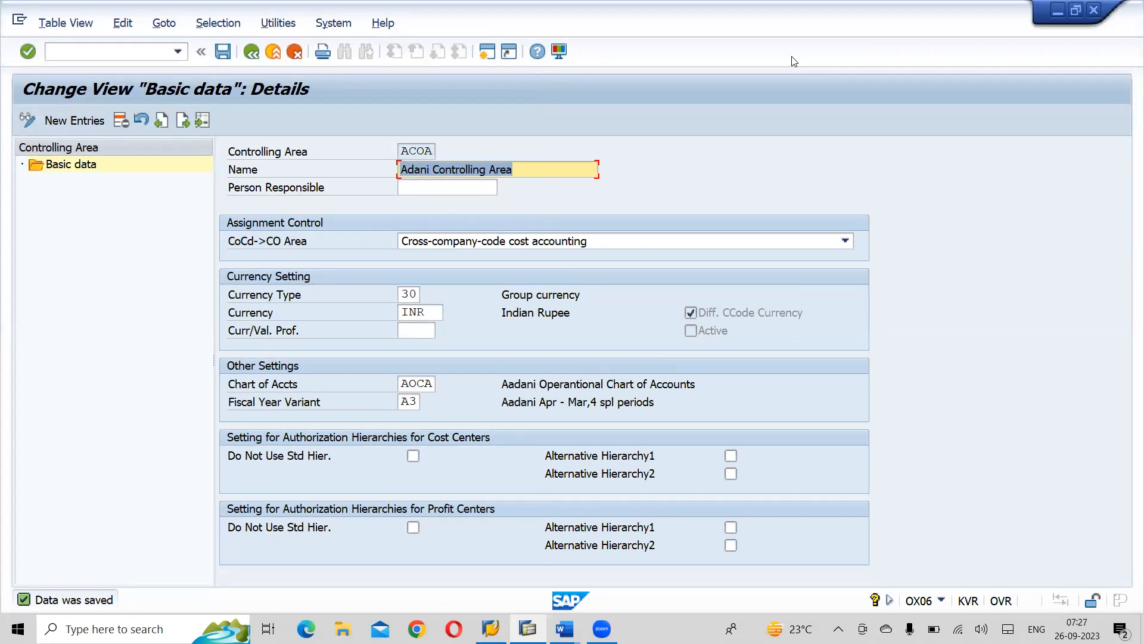
pyautogui.click(795, 61)
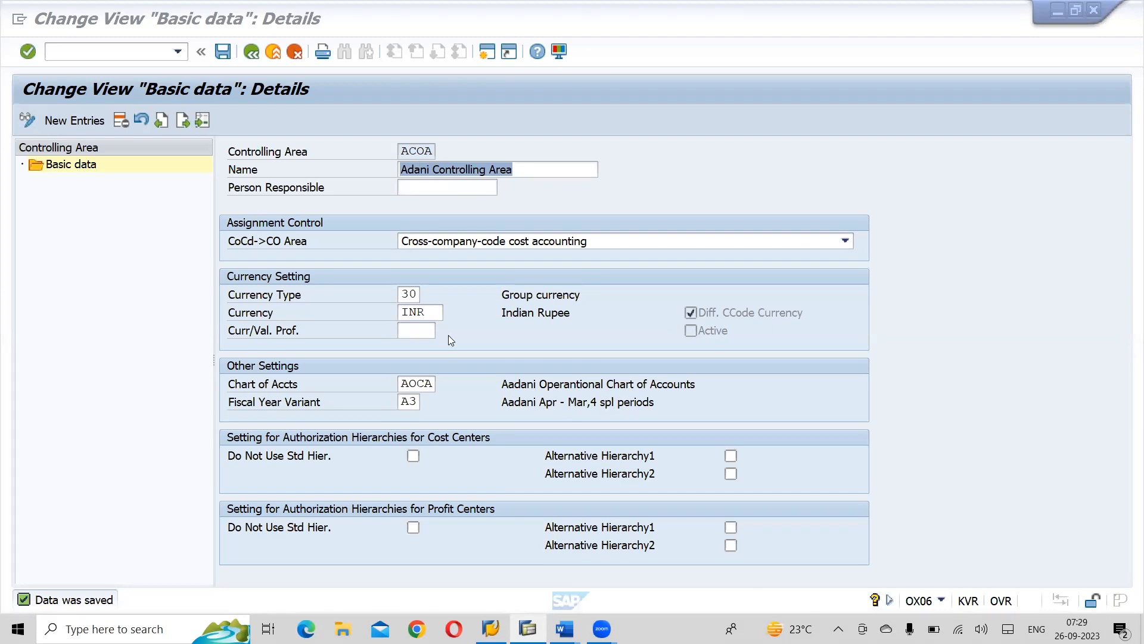
# - Consult the Word notes on section 10.2, Assign Company Code to Controlling Area, and return to SAP
pyautogui.hotkey('alt', 'Tab')
pyautogui.hotkey('alt', 'Tab')
pyautogui.hotkey('alt', 'Tab')
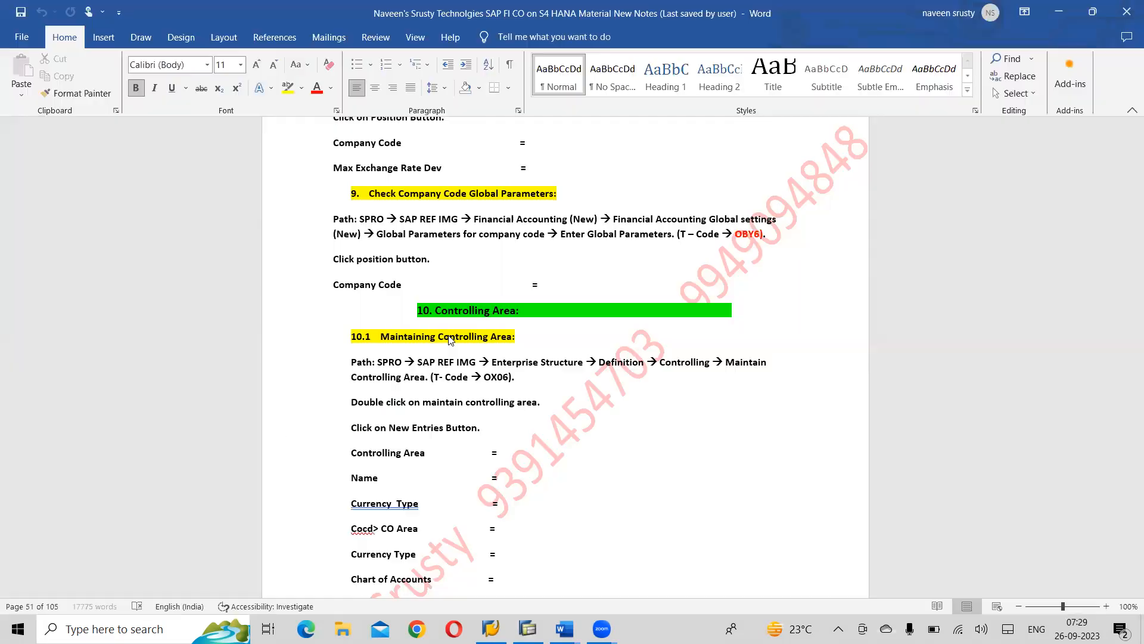
pyautogui.scroll(-5, 448, 336)
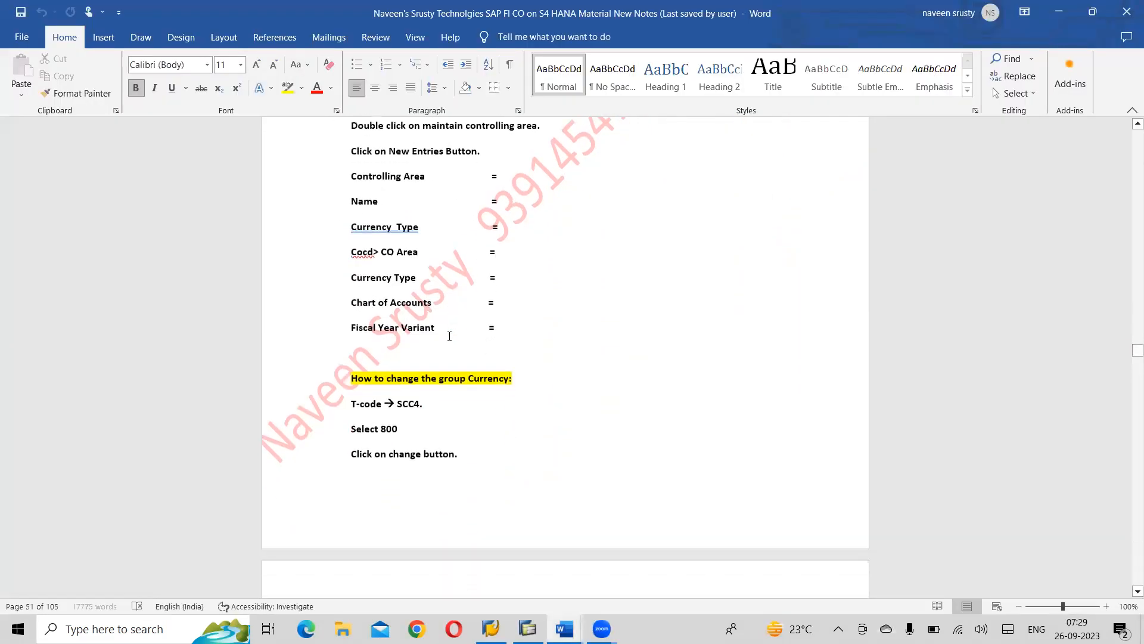
pyautogui.scroll(-5, 449, 336)
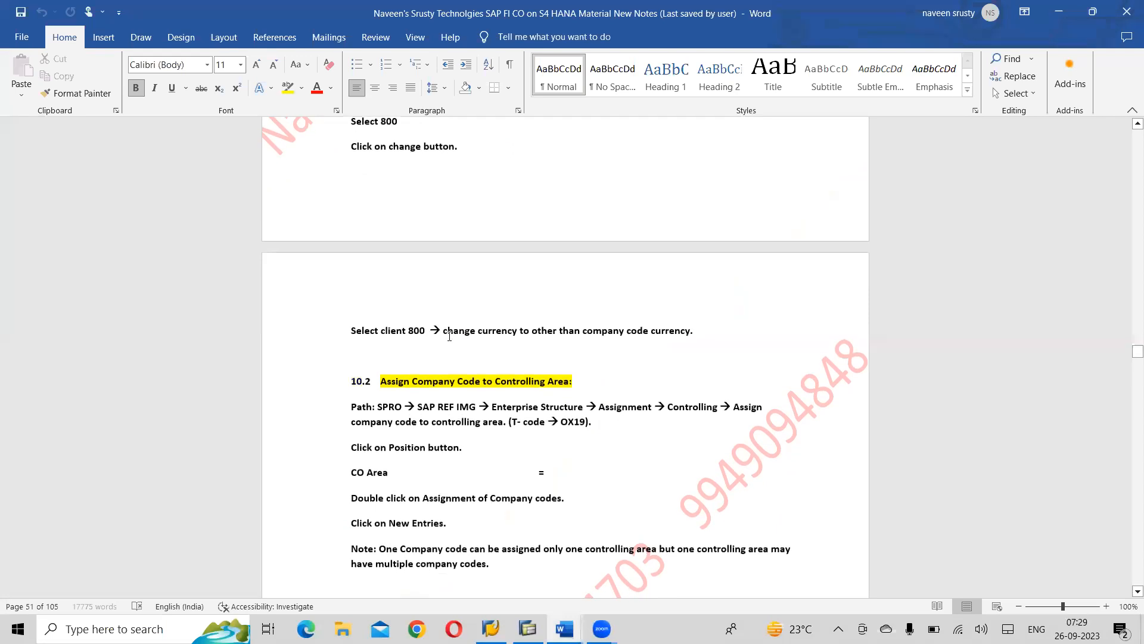
pyautogui.scroll(-2, 449, 336)
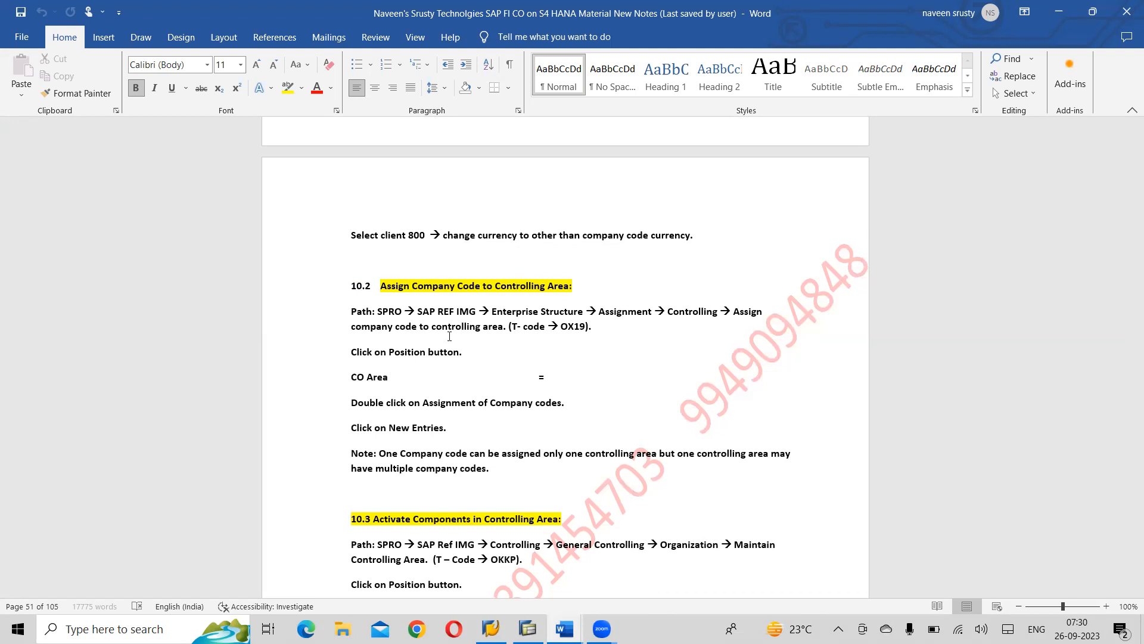
pyautogui.hotkey('alt', 'Tab')
pyautogui.hotkey('alt', 'Tab')
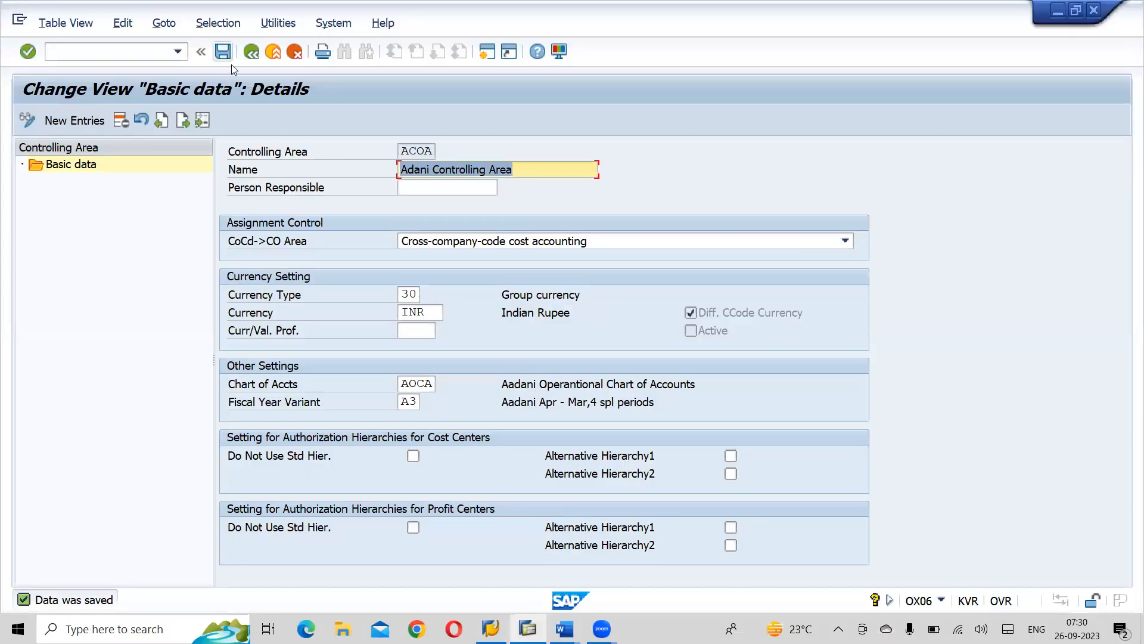
# - Exit controlling area maintenance, saving the changed data, and close the activity selection
pyautogui.press('F3')
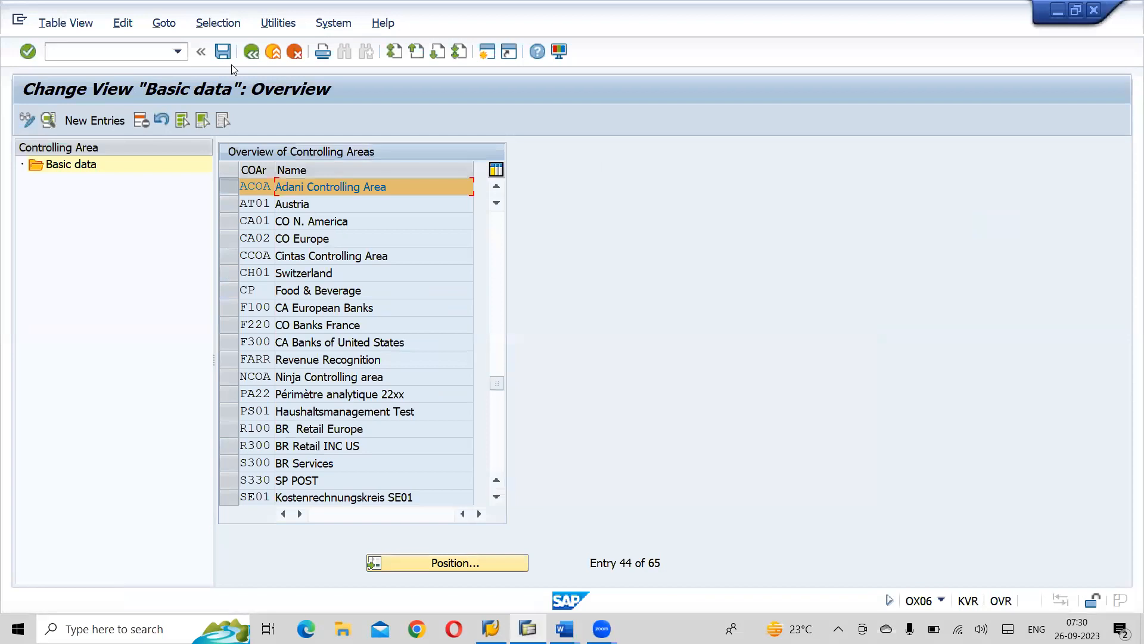
pyautogui.press('F3')
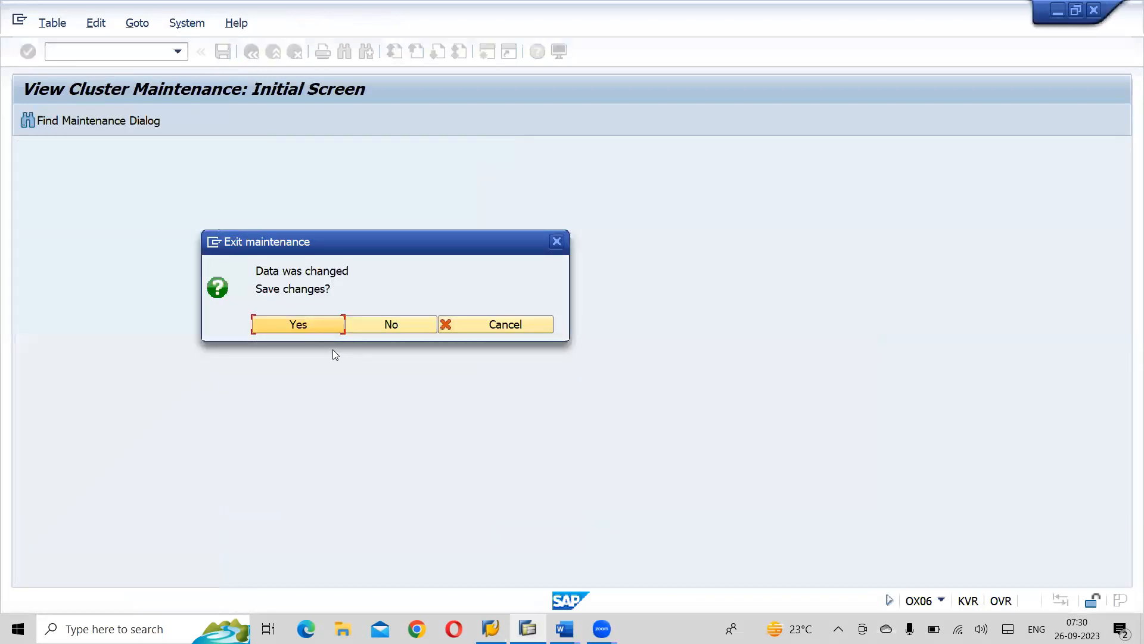
pyautogui.click(320, 323)
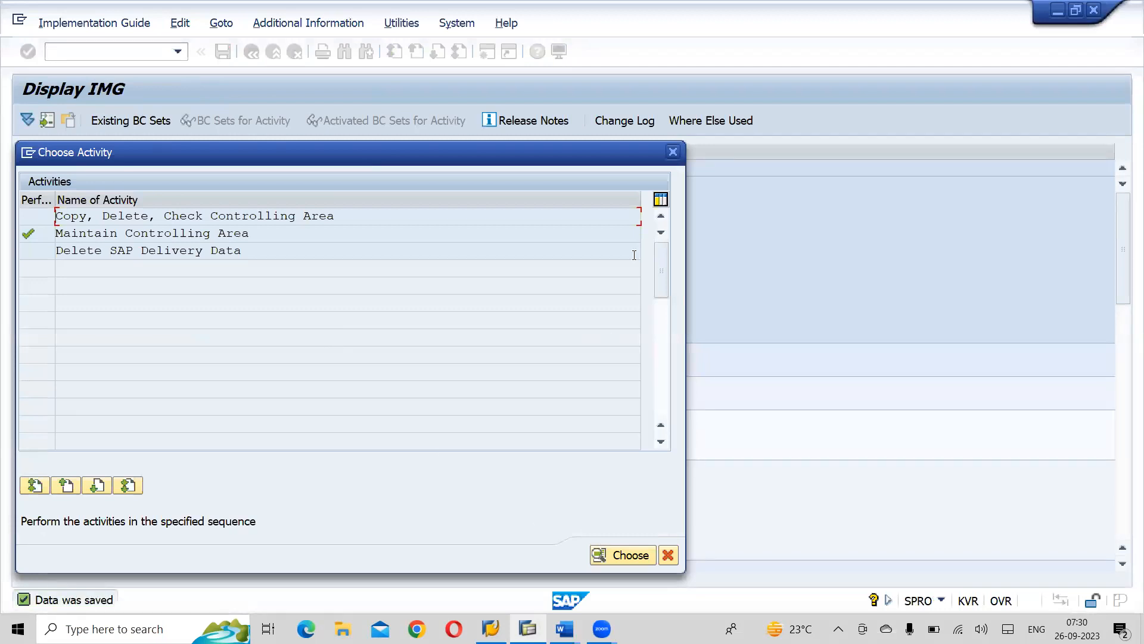
pyautogui.click(672, 155)
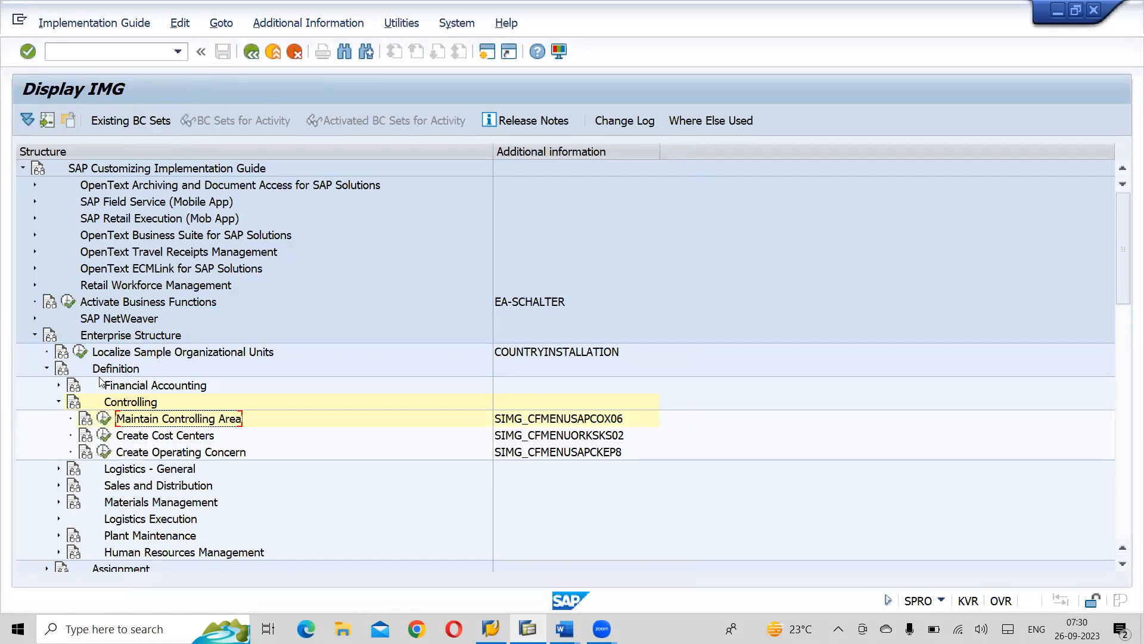
# - Open the activity Assign company code to controlling area under Enterprise Structure, Assignment, Controlling in the implementation guide
pyautogui.click(47, 370)
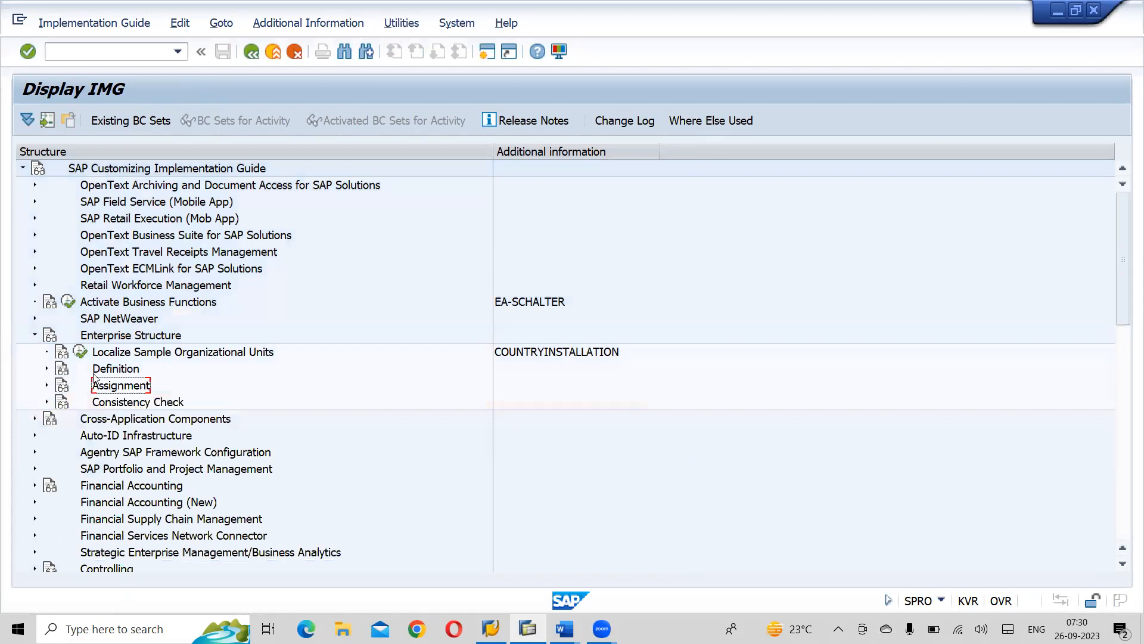
pyautogui.click(128, 336)
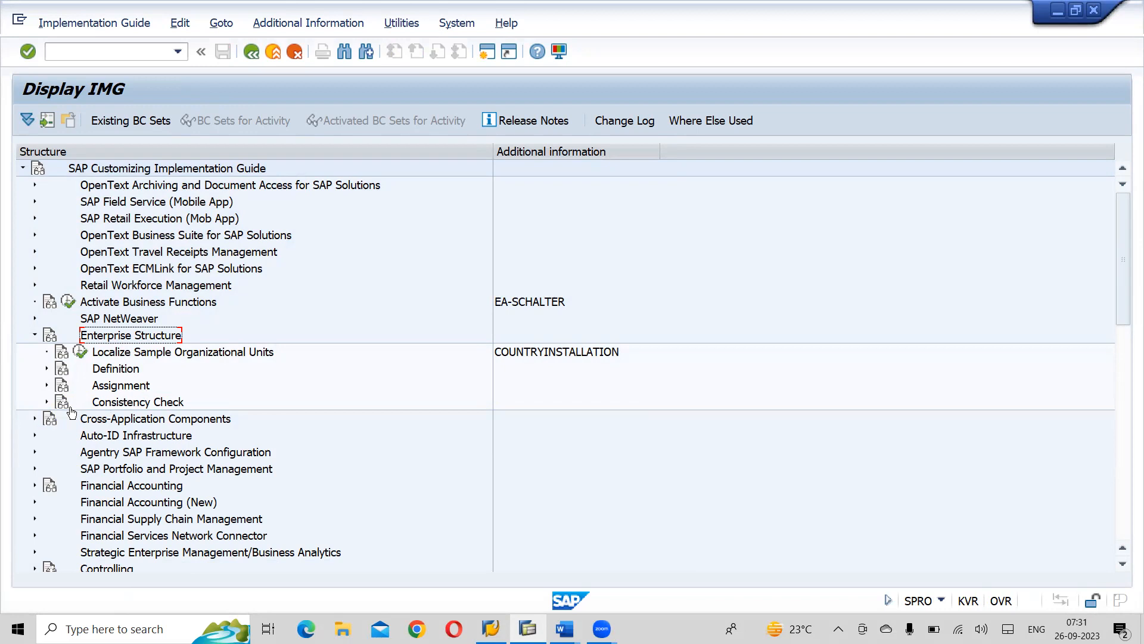
pyautogui.click(47, 385)
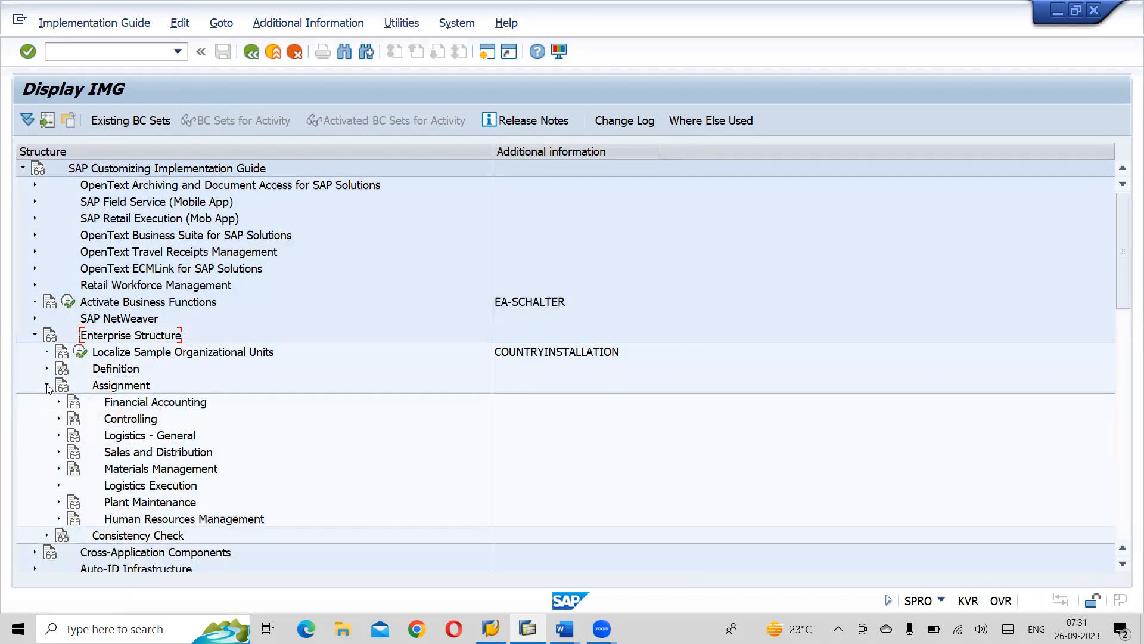
pyautogui.click(58, 418)
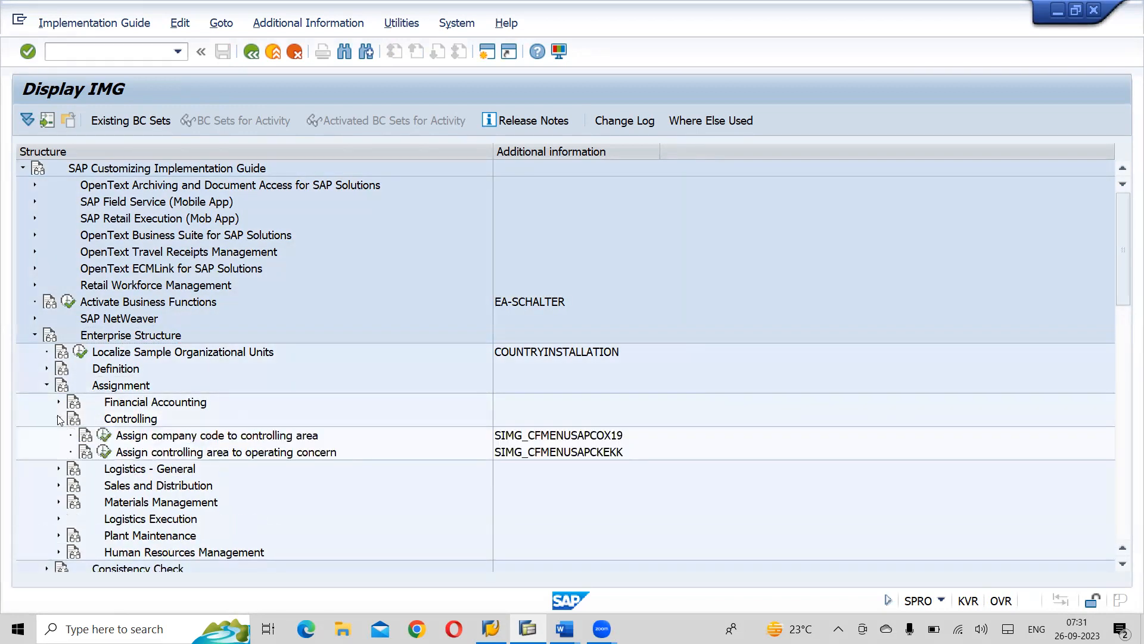
pyautogui.click(205, 440)
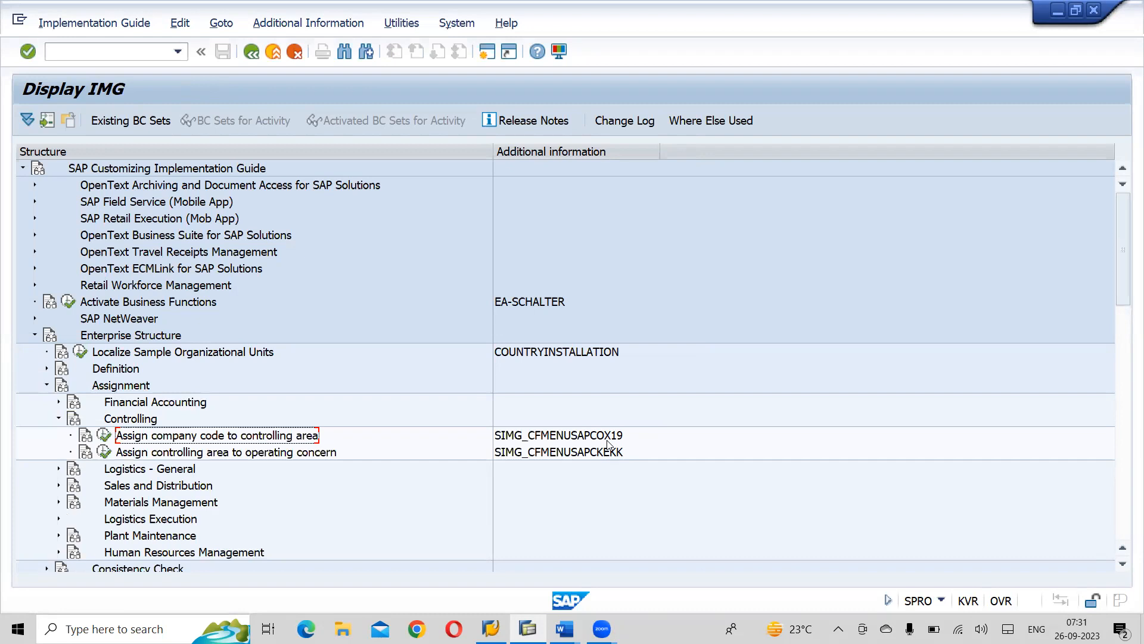
pyautogui.click(105, 435)
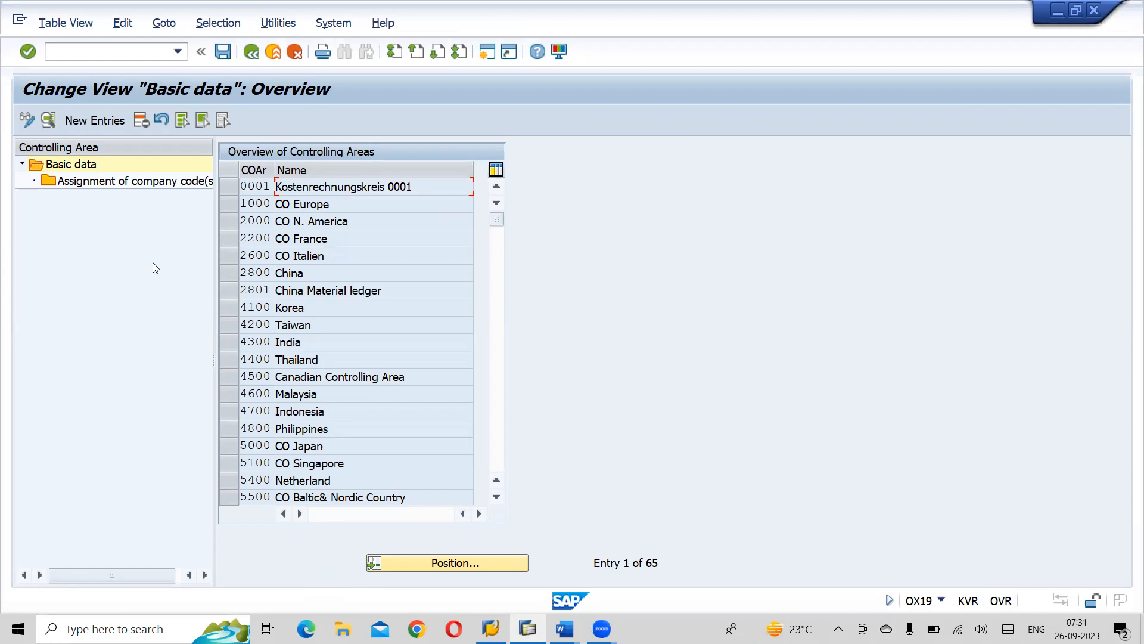
# - Position the controlling area overview on ACOA and select its entry
pyautogui.click(455, 563)
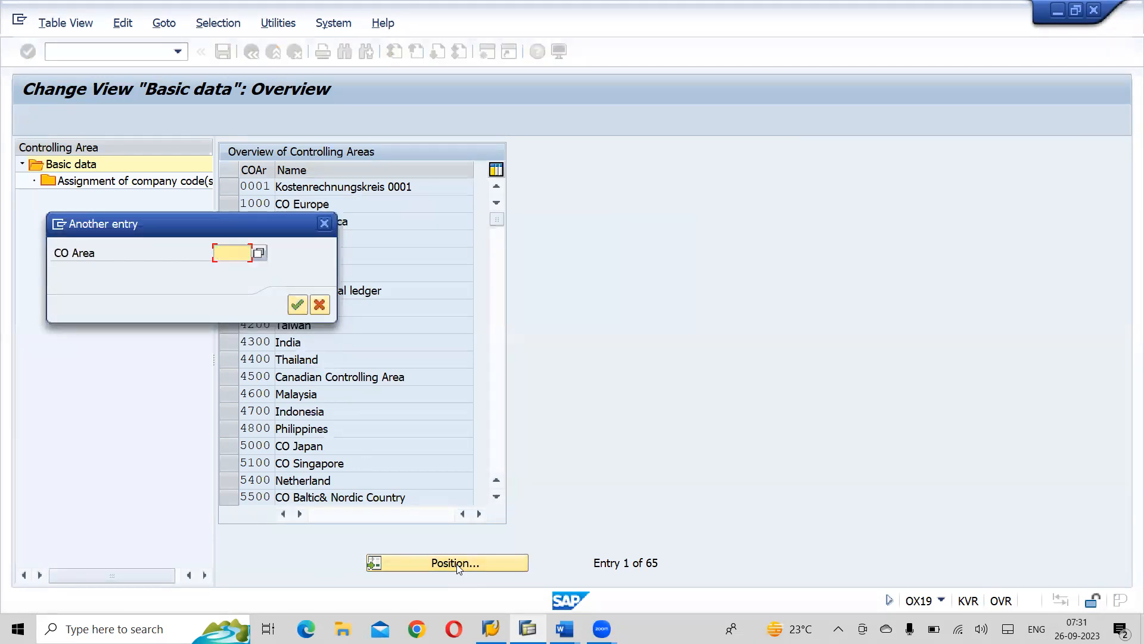
pyautogui.write('a')
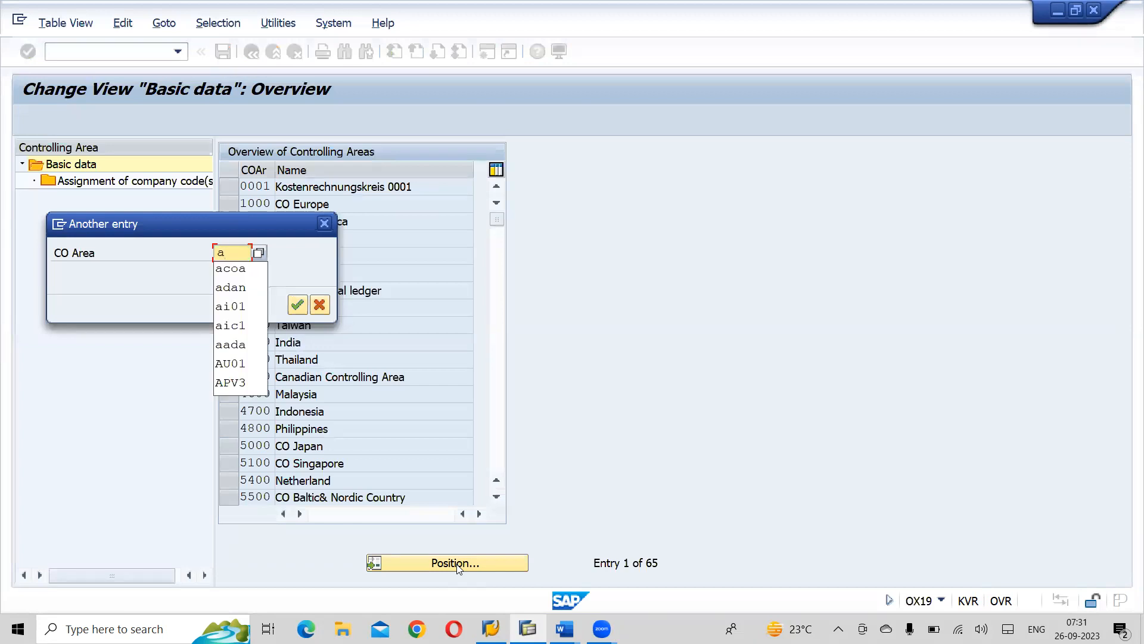
pyautogui.press('Down')
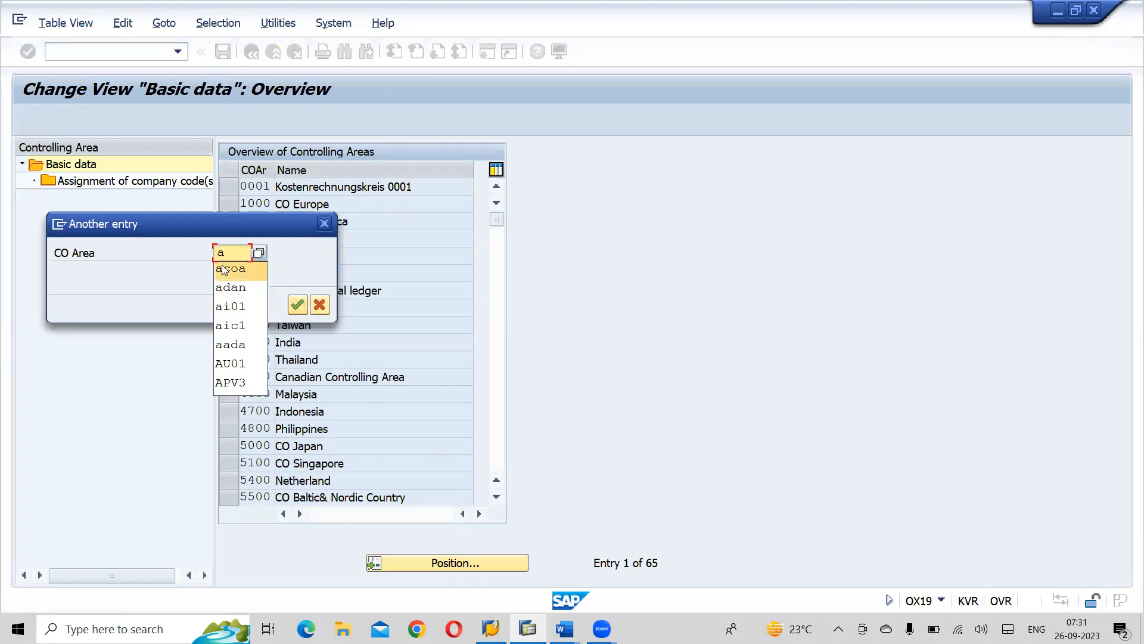
pyautogui.press('Return')
pyautogui.click(297, 305)
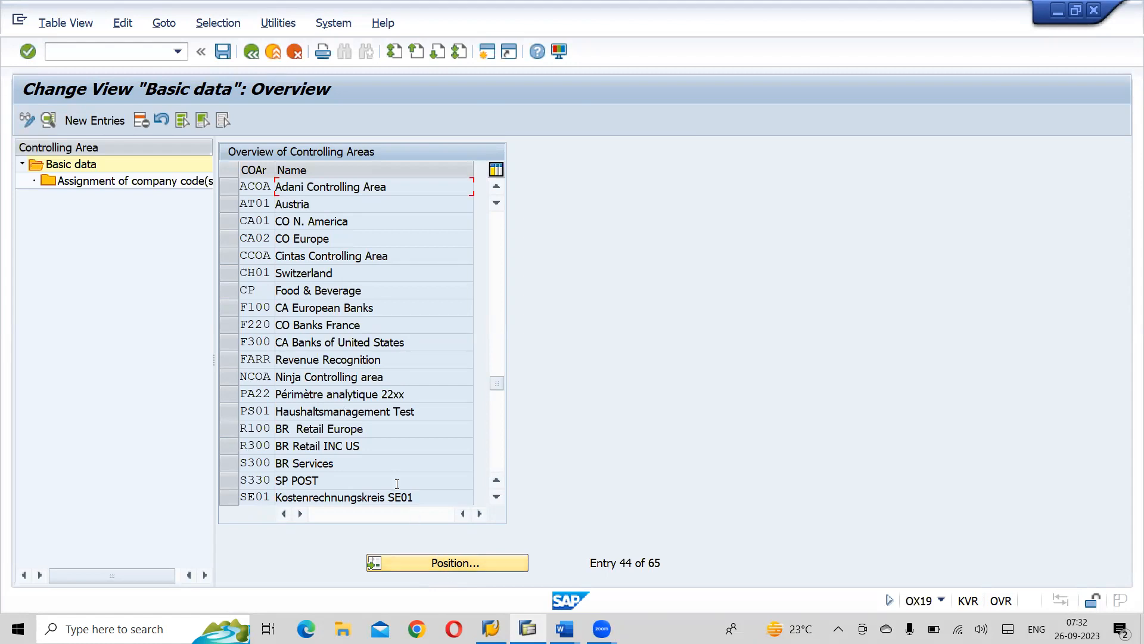
pyautogui.click(235, 188)
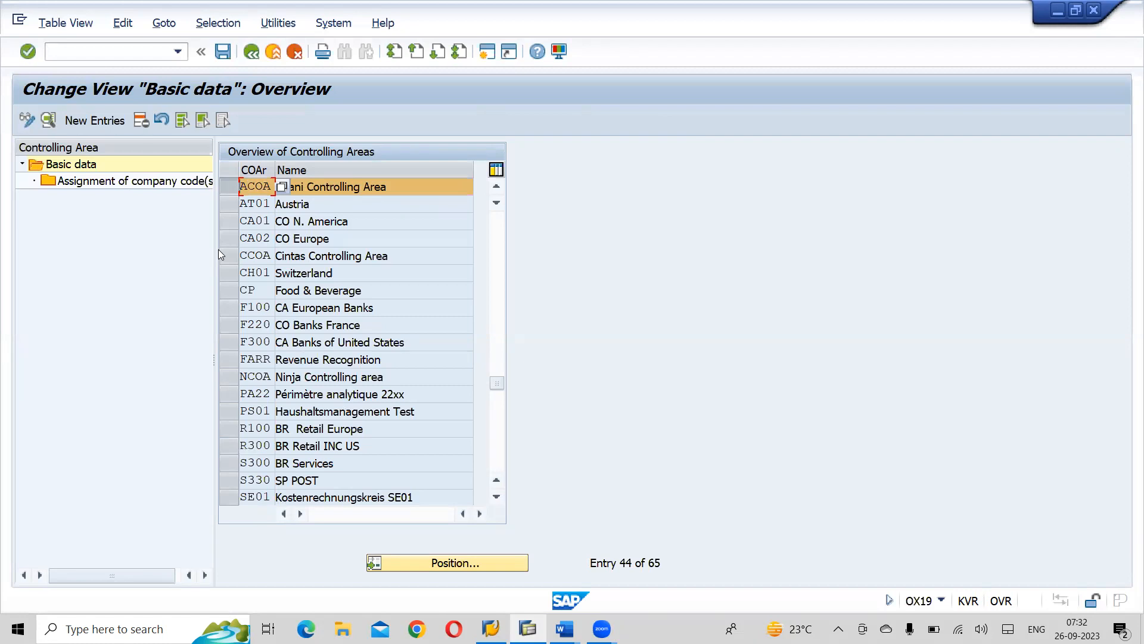
# - Open the company code assignments of controlling area ACOA and delete the entry AUC1, Aditya Steel INC
pyautogui.doubleClick(133, 183)
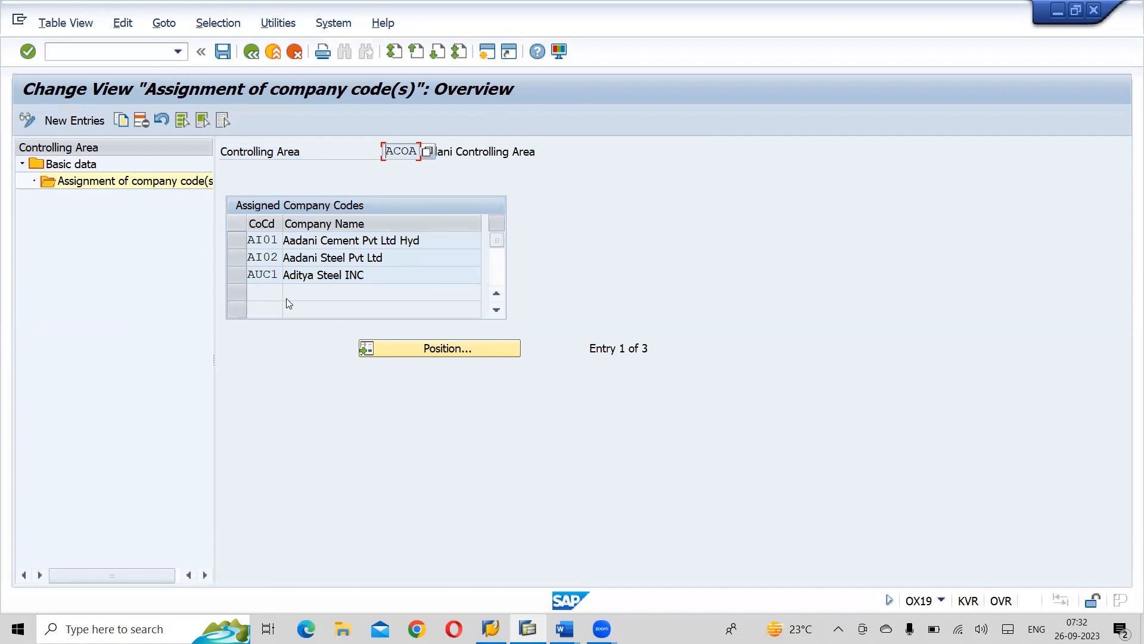
pyautogui.click(235, 276)
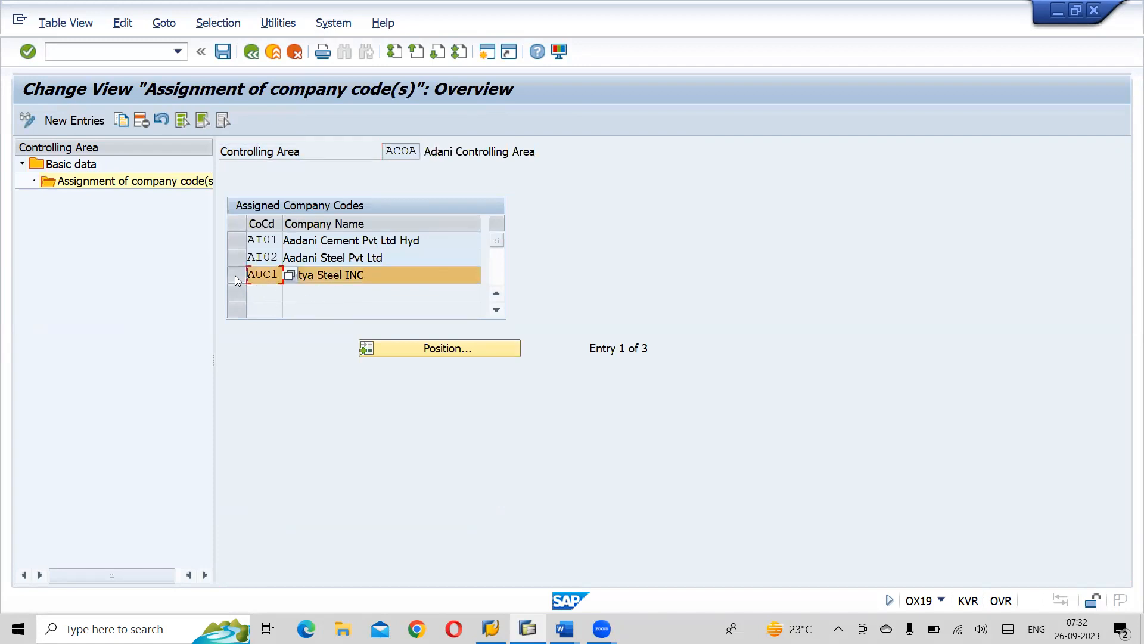
pyautogui.click(139, 121)
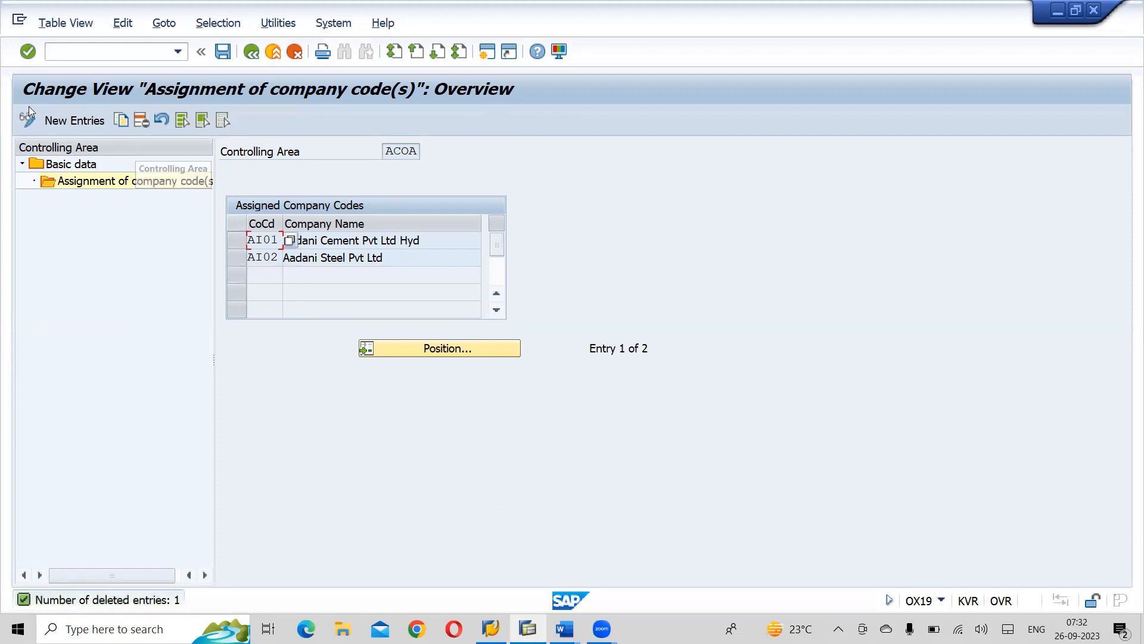
# - Add a new entry assigning company code AU01, Aadani Steel Inc US, to controlling area ACOA
pyautogui.click(70, 123)
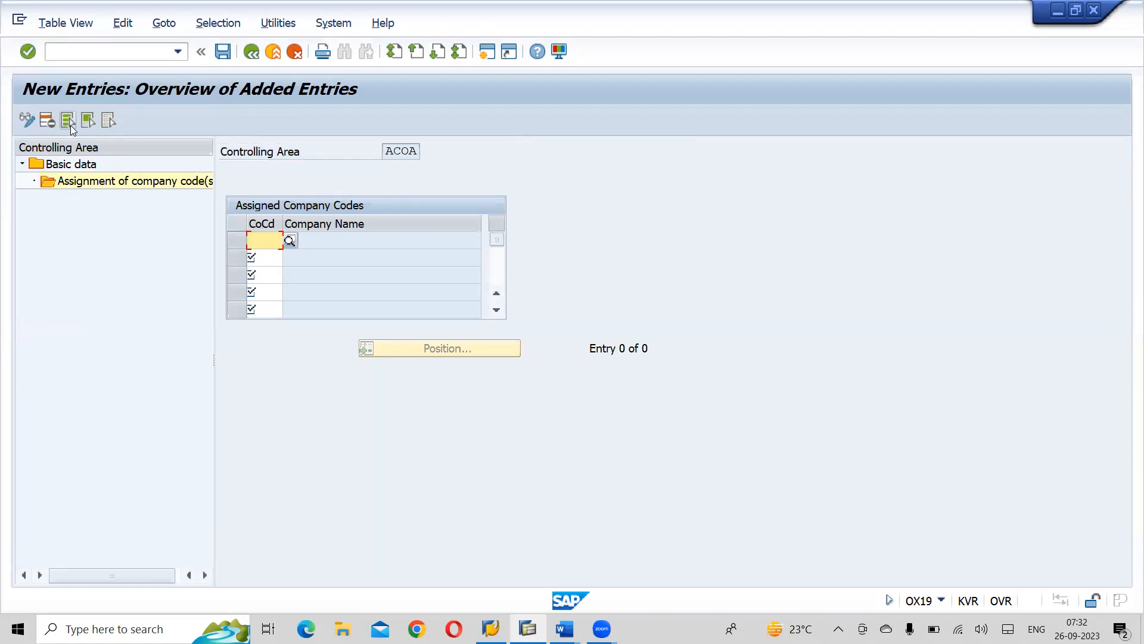
pyautogui.write('a')
pyautogui.press('BackSpace')
pyautogui.write('AU')
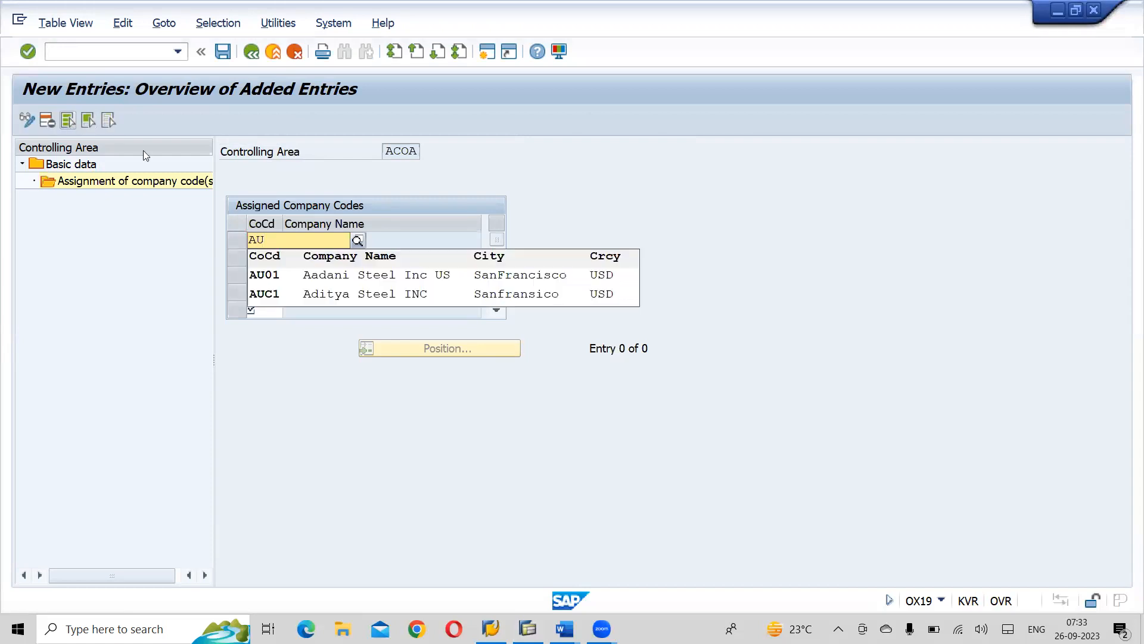
pyautogui.click(360, 275)
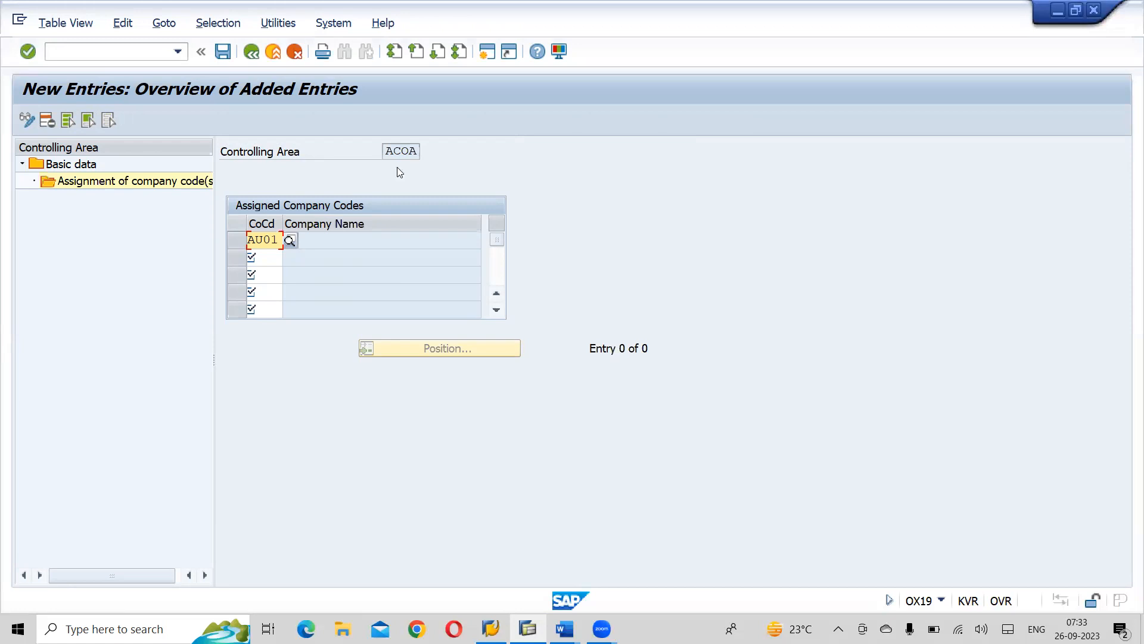
pyautogui.press('Return')
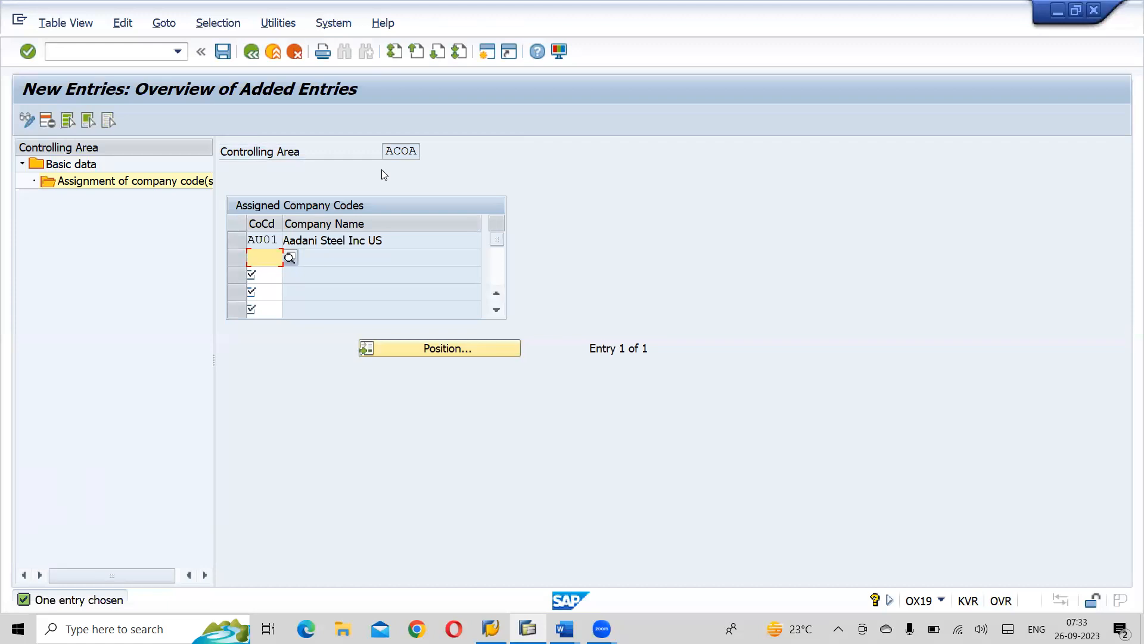
# - Save the company code assignment in customizing request ER7K900068 and return to the assignment overview
pyautogui.click(214, 63)
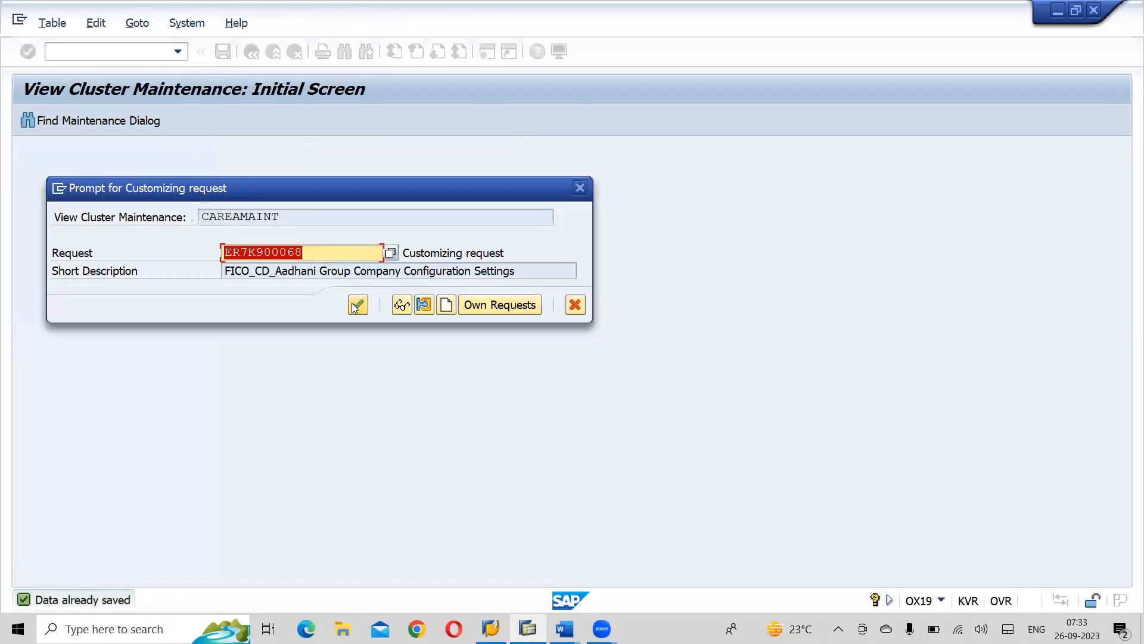
pyautogui.click(356, 305)
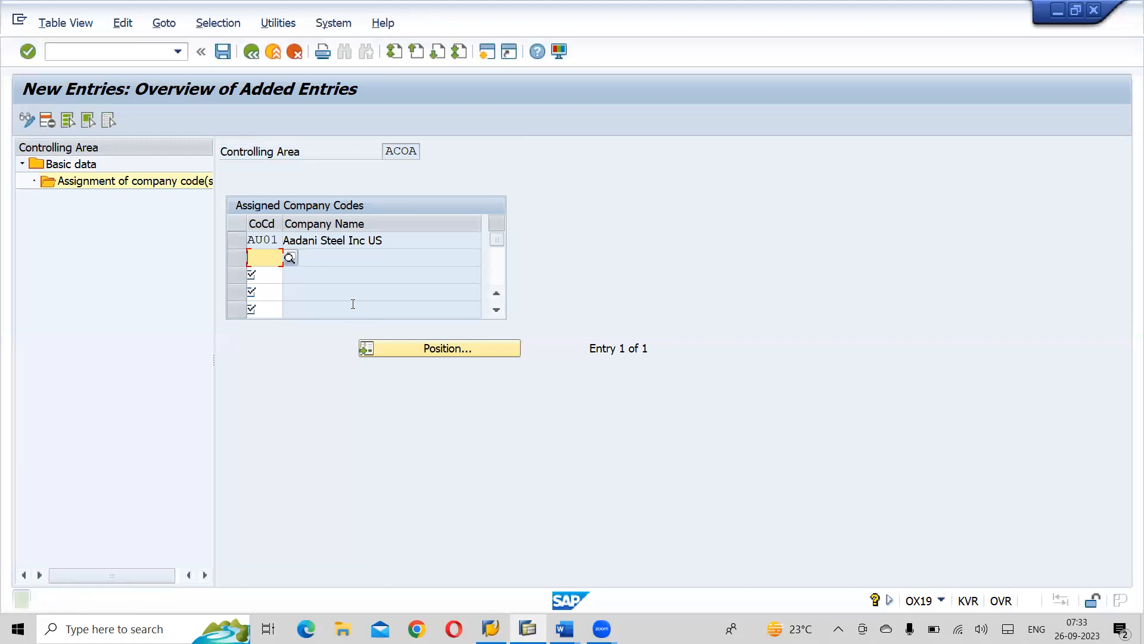
pyautogui.click(259, 62)
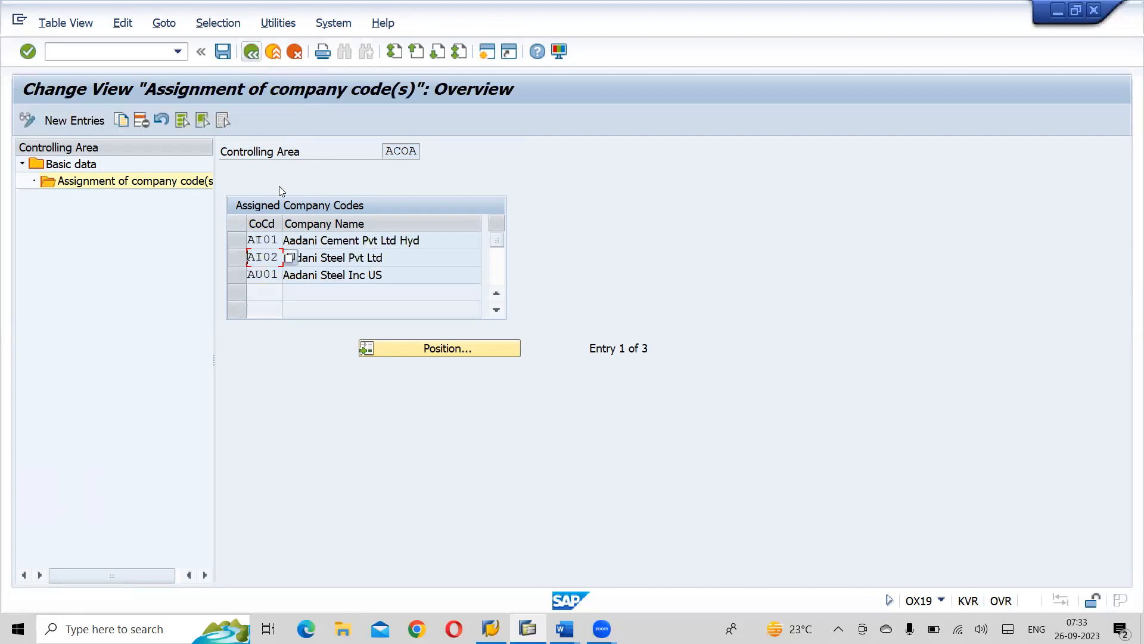
# - Select the assigned company codes AI01, AI02 and AU01 to review them for controlling area ACOA
pyautogui.click(238, 241)
pyautogui.click(238, 258)
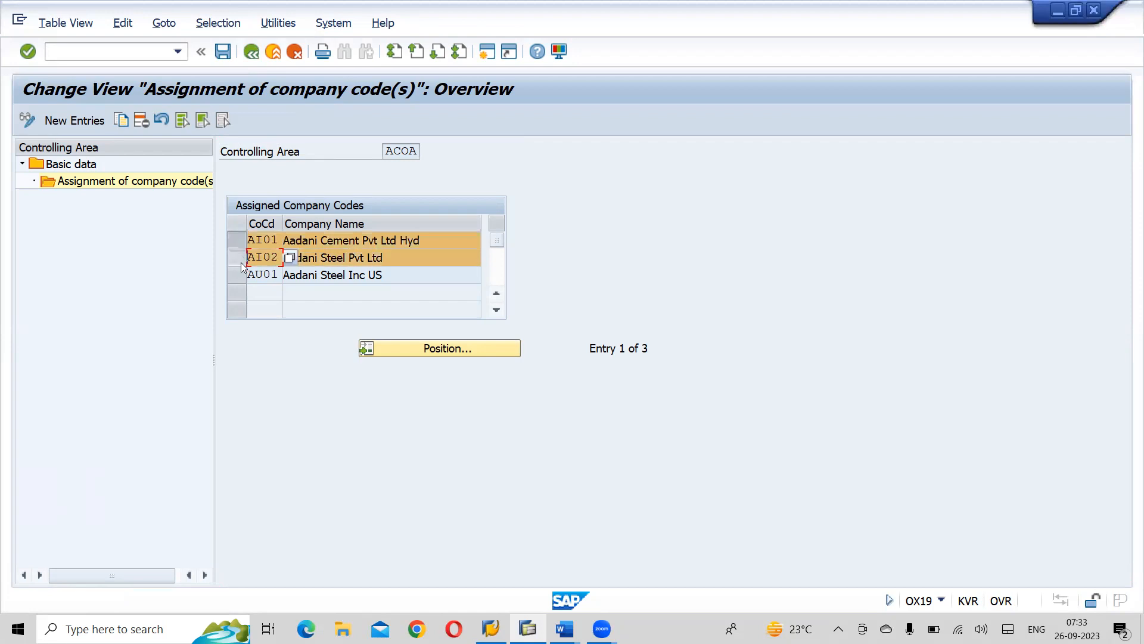
pyautogui.click(242, 276)
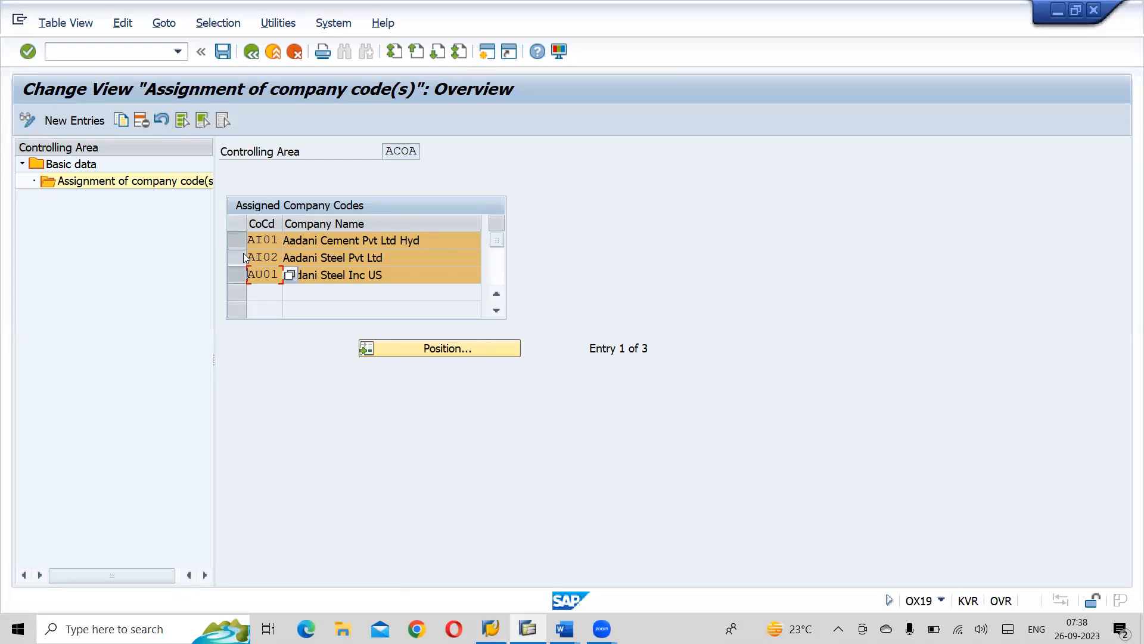
# - Save the company code assignments of controlling area ACOA again
pyautogui.click(223, 52)
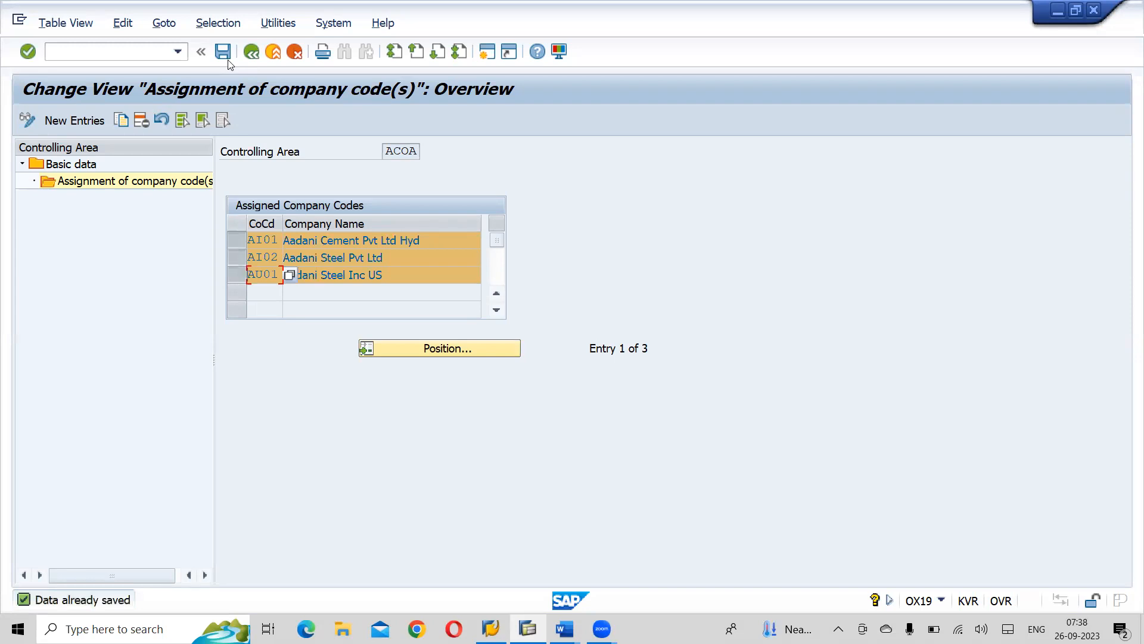
# - Switch to the SAP FI CO notes in Word and examine sections 10.2 to 11 and the start of the New General Ledger chapter
pyautogui.hotkey('alt', 'Tab')
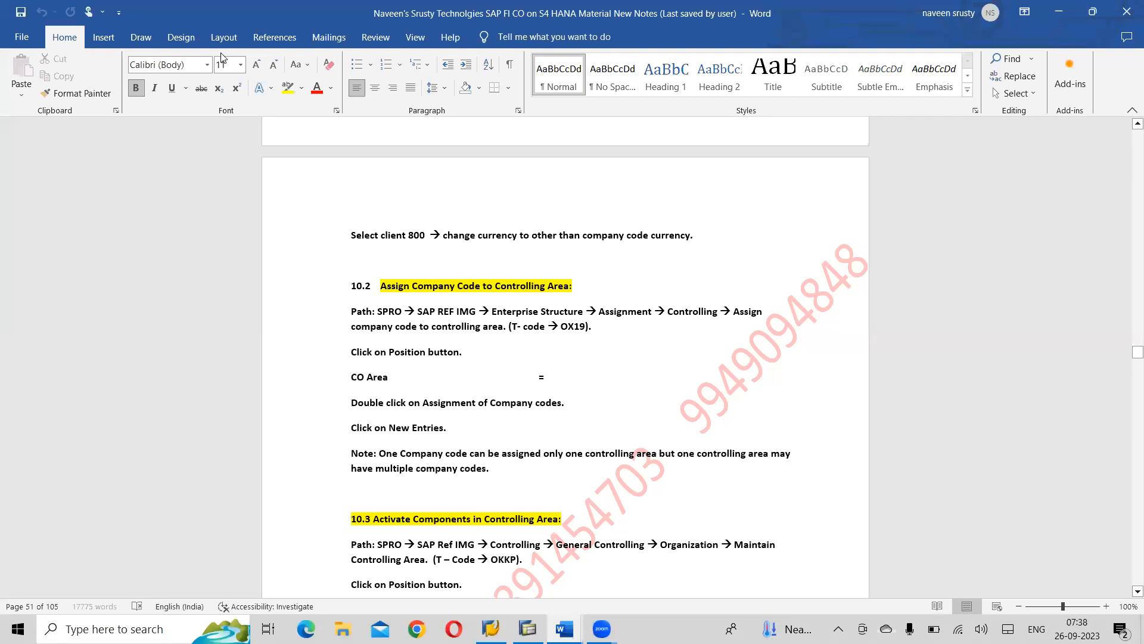
pyautogui.scroll(-4, 222, 57)
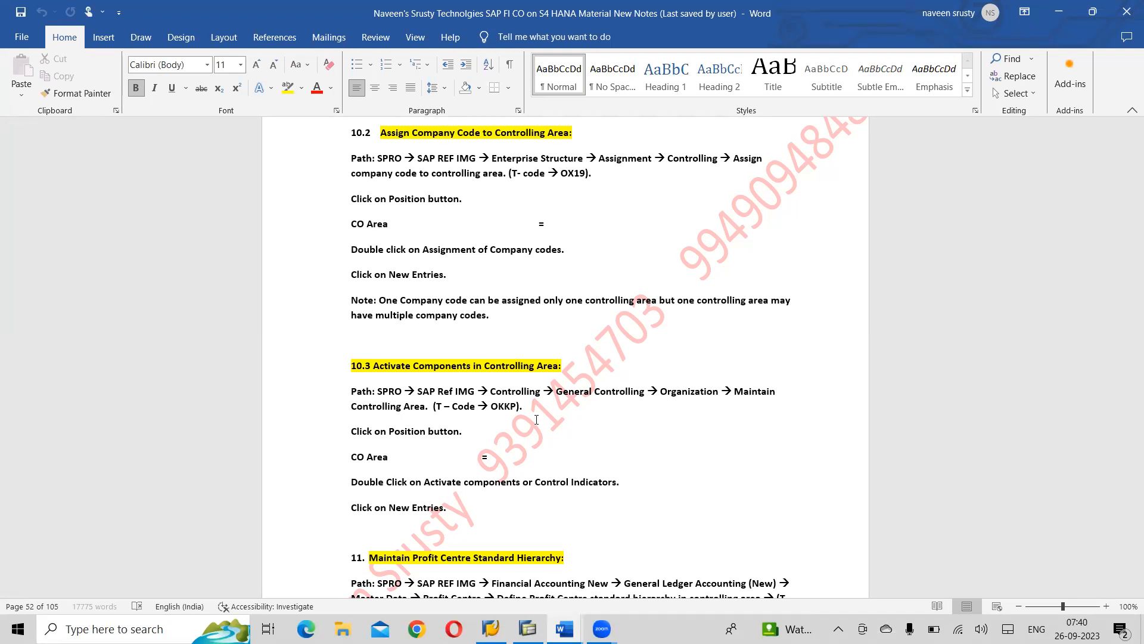
pyautogui.scroll(-3, 537, 419)
pyautogui.scroll(3, 537, 418)
pyautogui.scroll(-3, 537, 419)
pyautogui.scroll(-5, 536, 419)
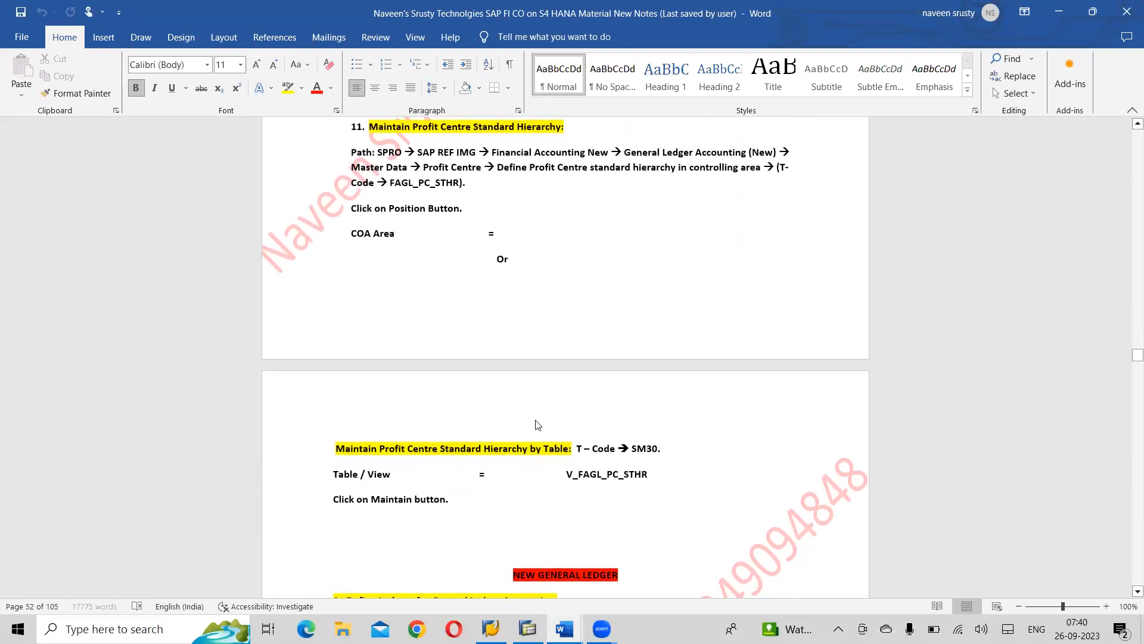
pyautogui.scroll(1, 538, 424)
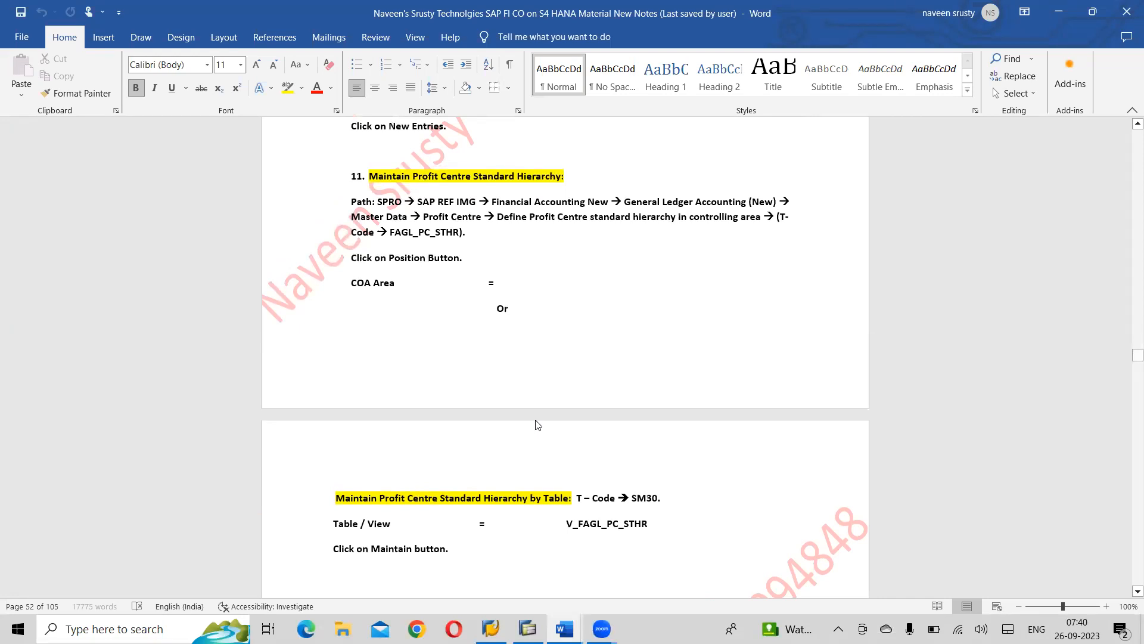
pyautogui.scroll(-8, 538, 425)
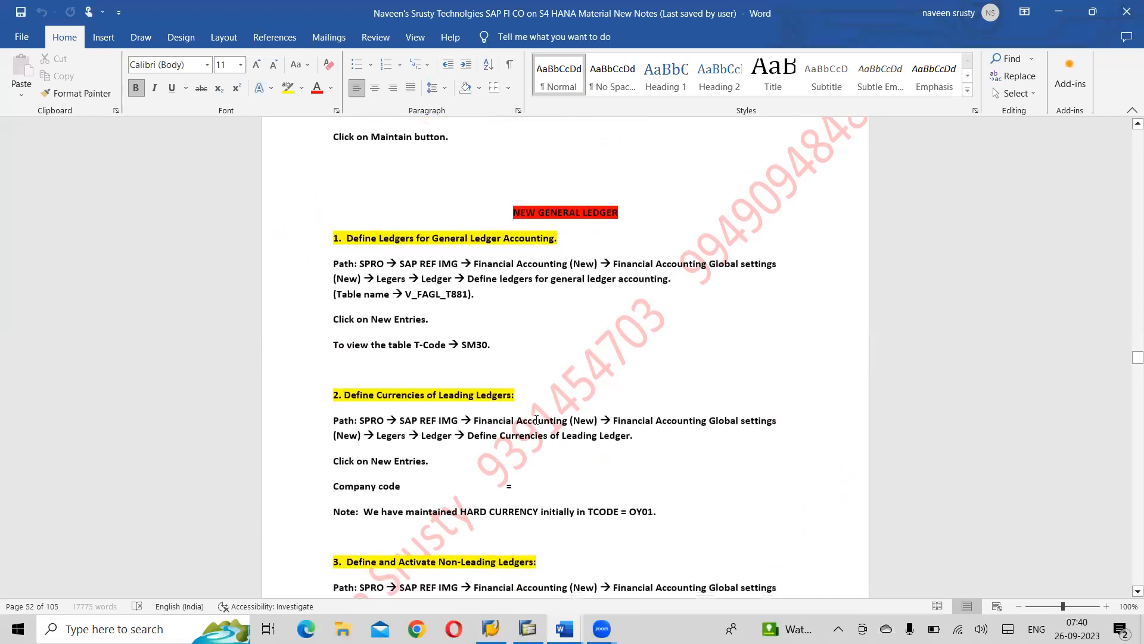
# - Go back to section 10.1 on maintaining the controlling area and review the notes through profit centre standard hierarchy to New General Ledger
pyautogui.scroll(8, 536, 419)
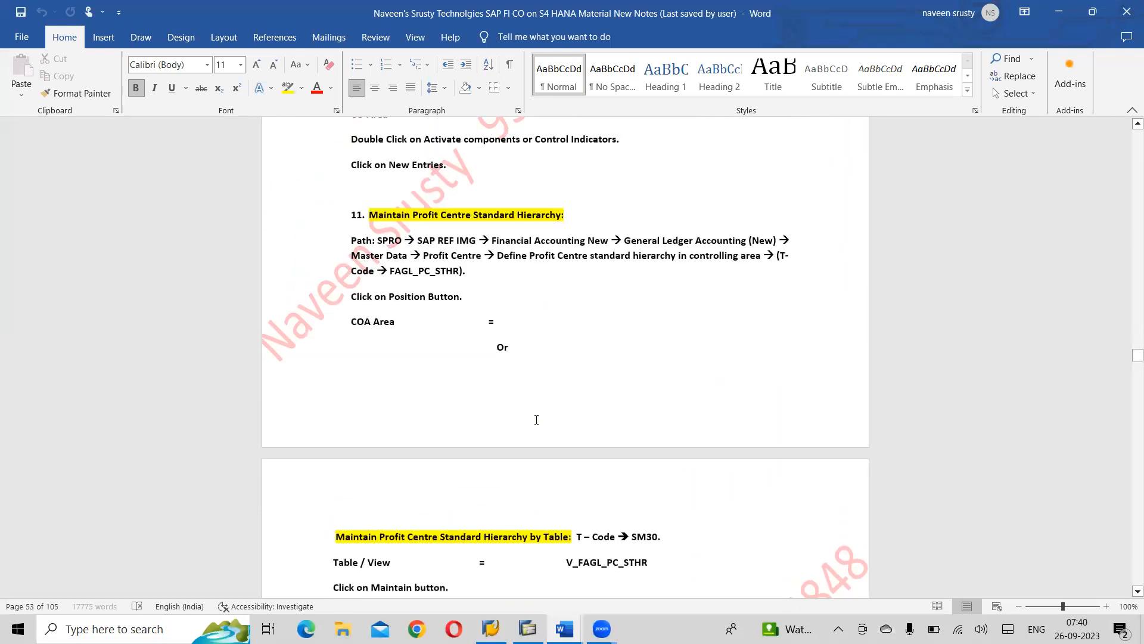
pyautogui.scroll(1, 536, 419)
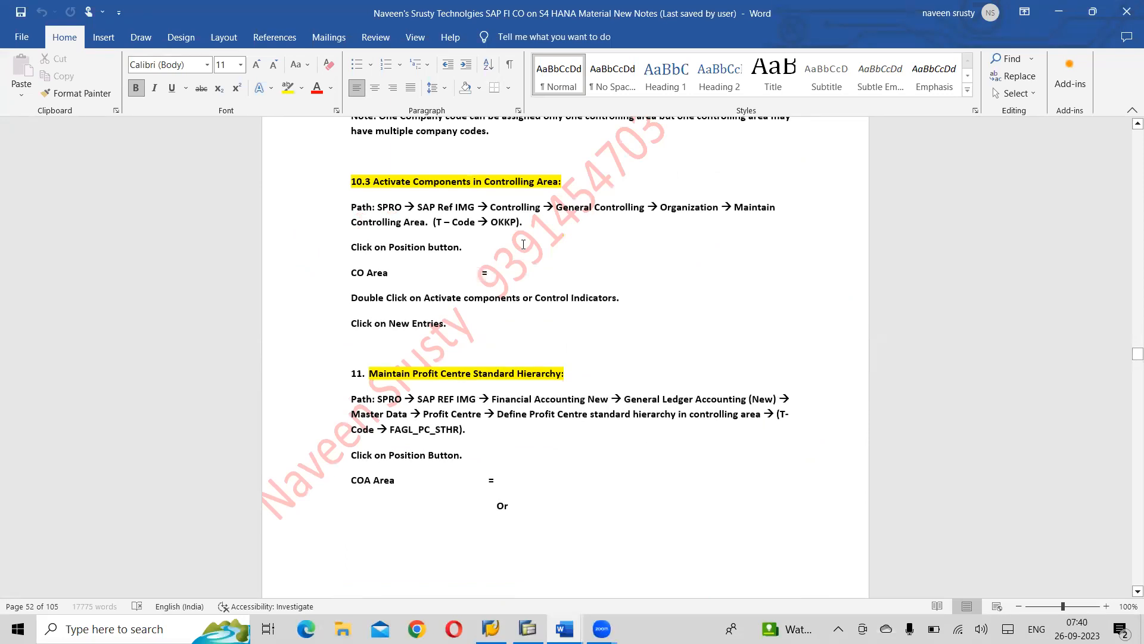
pyautogui.scroll(5, 523, 244)
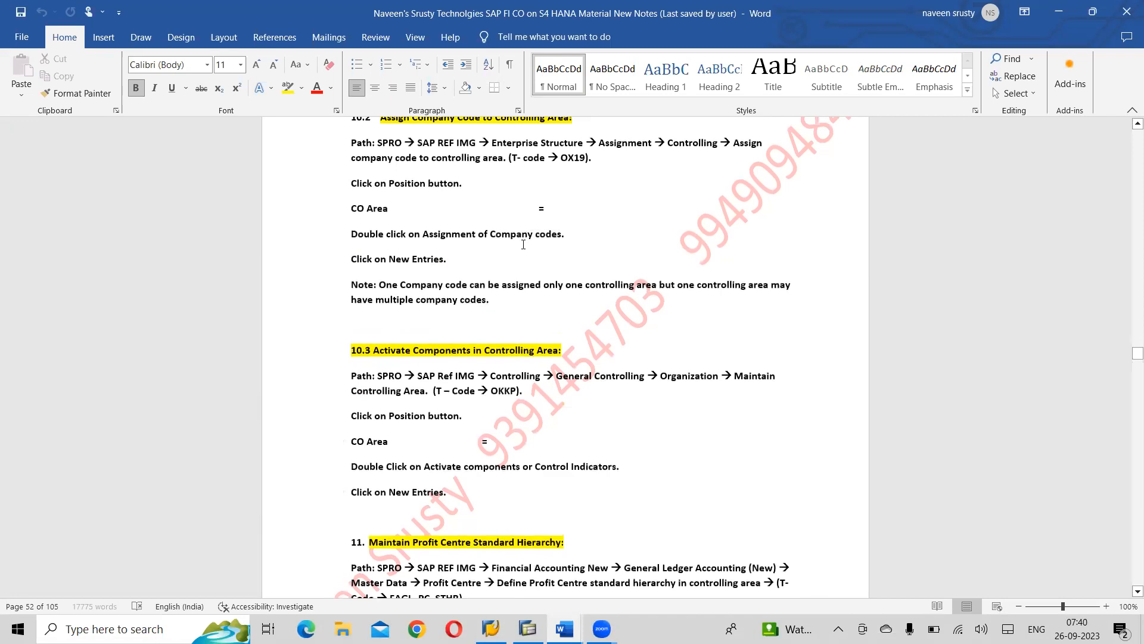
pyautogui.scroll(6, 523, 244)
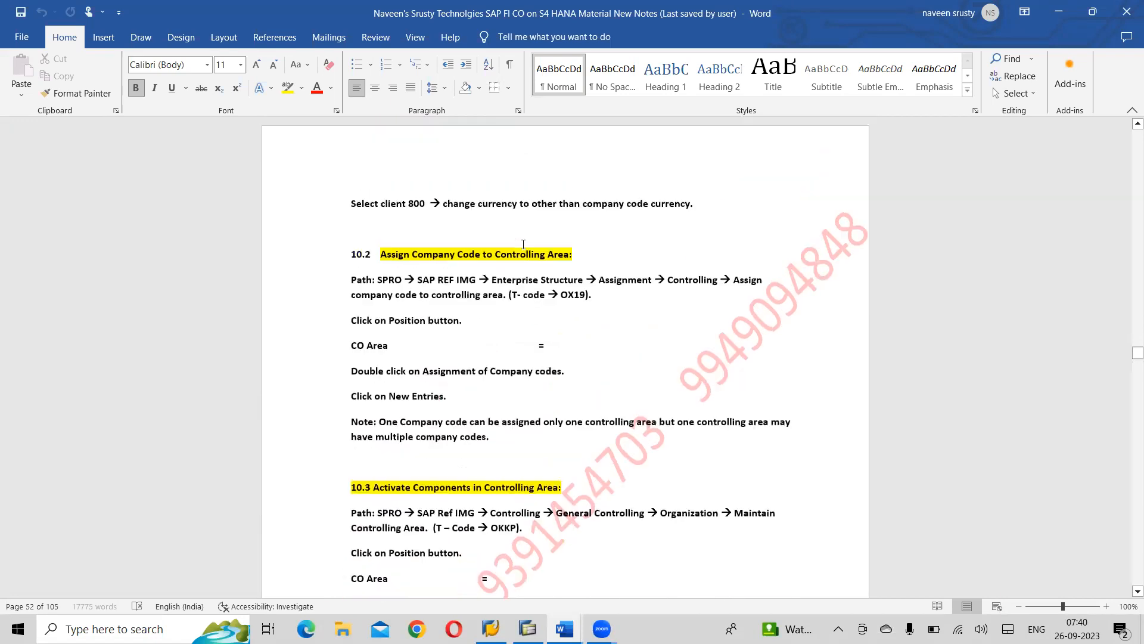
pyautogui.scroll(14, 524, 249)
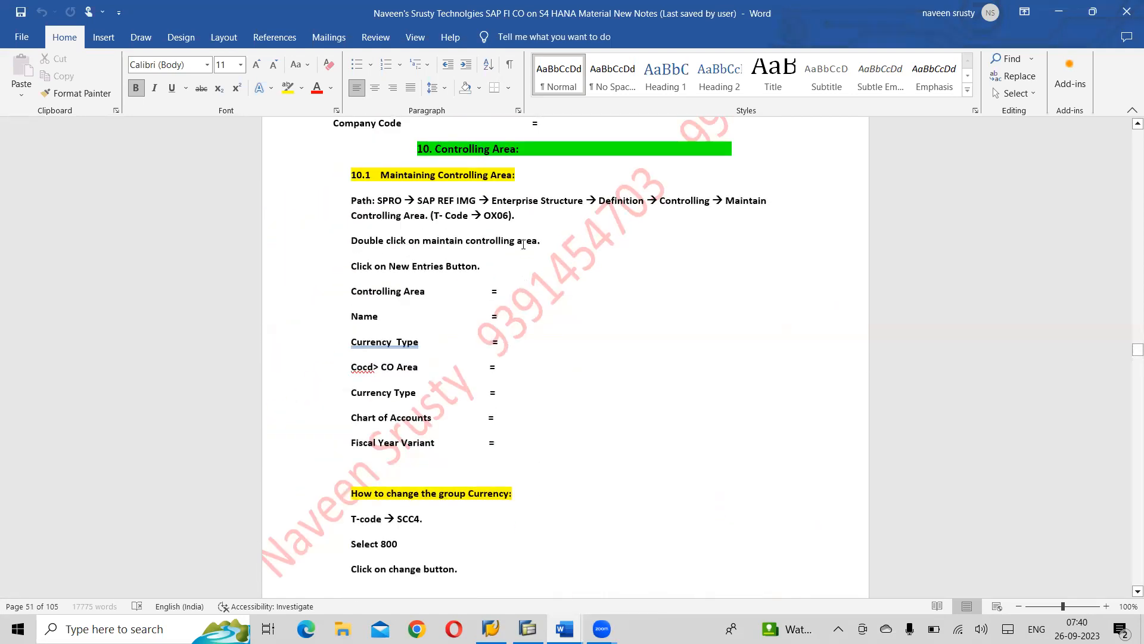
pyautogui.scroll(-20, 524, 244)
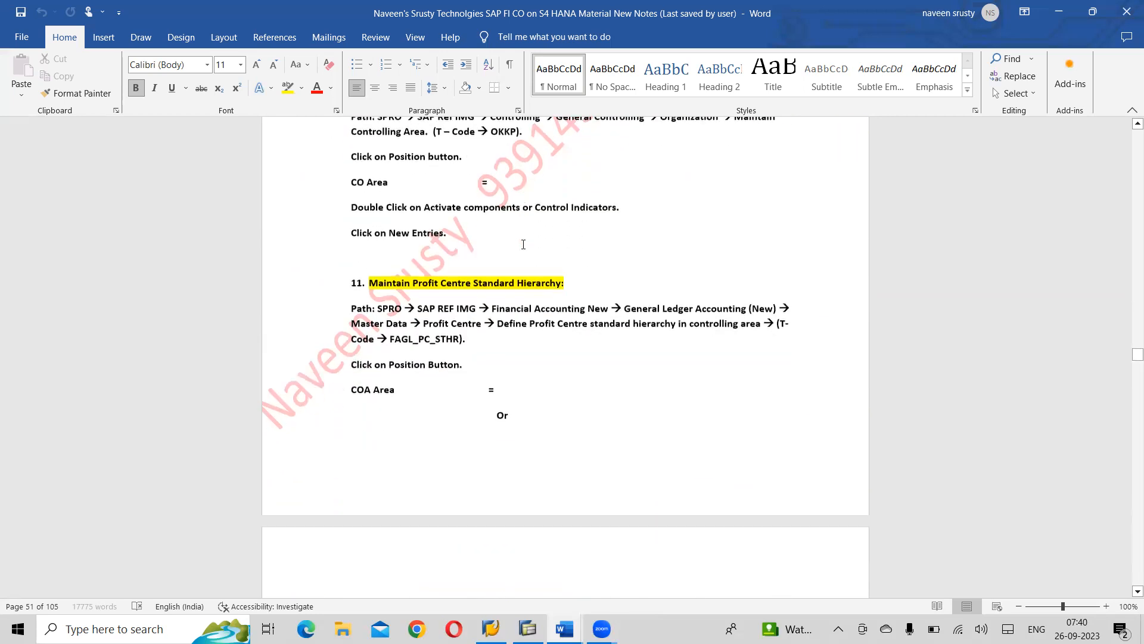
pyautogui.scroll(-1, 523, 244)
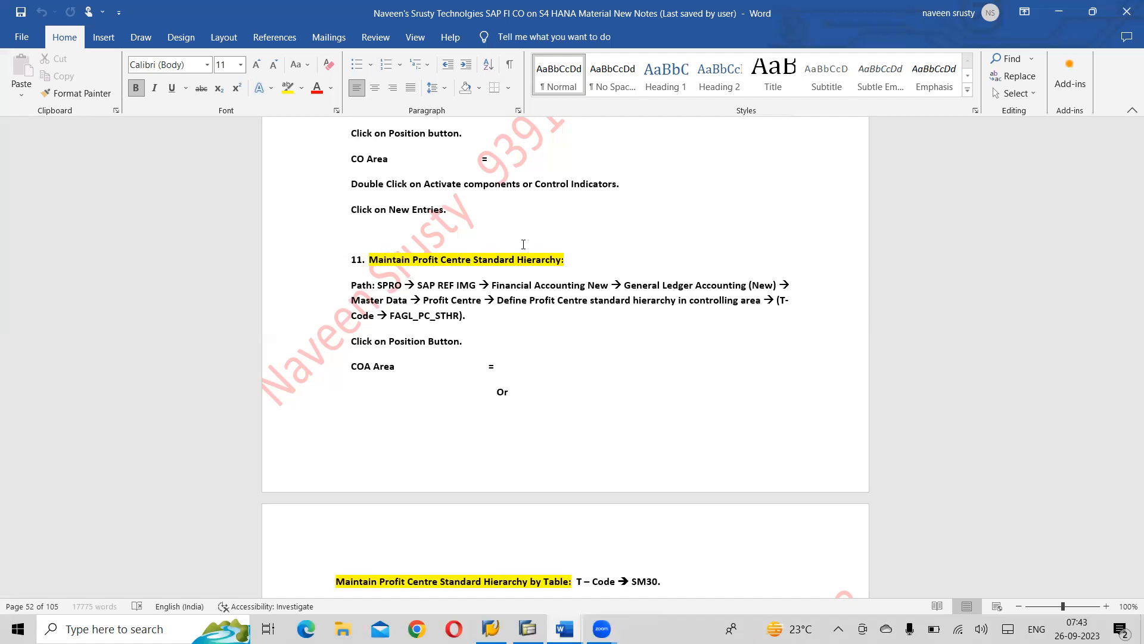
pyautogui.scroll(5, 523, 244)
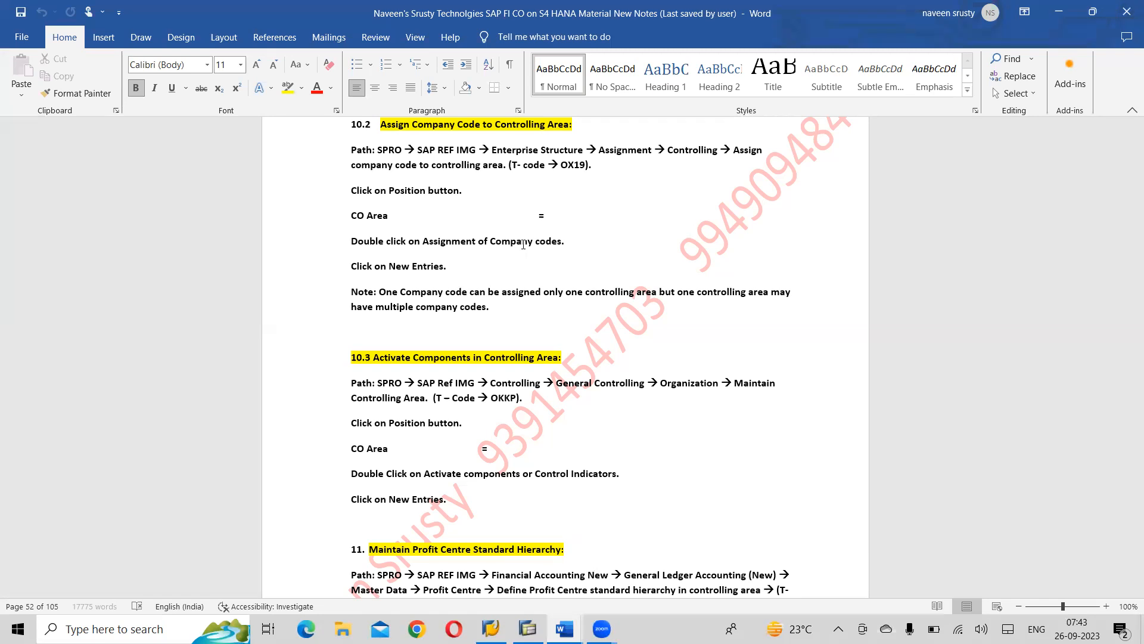
pyautogui.scroll(-20, 523, 244)
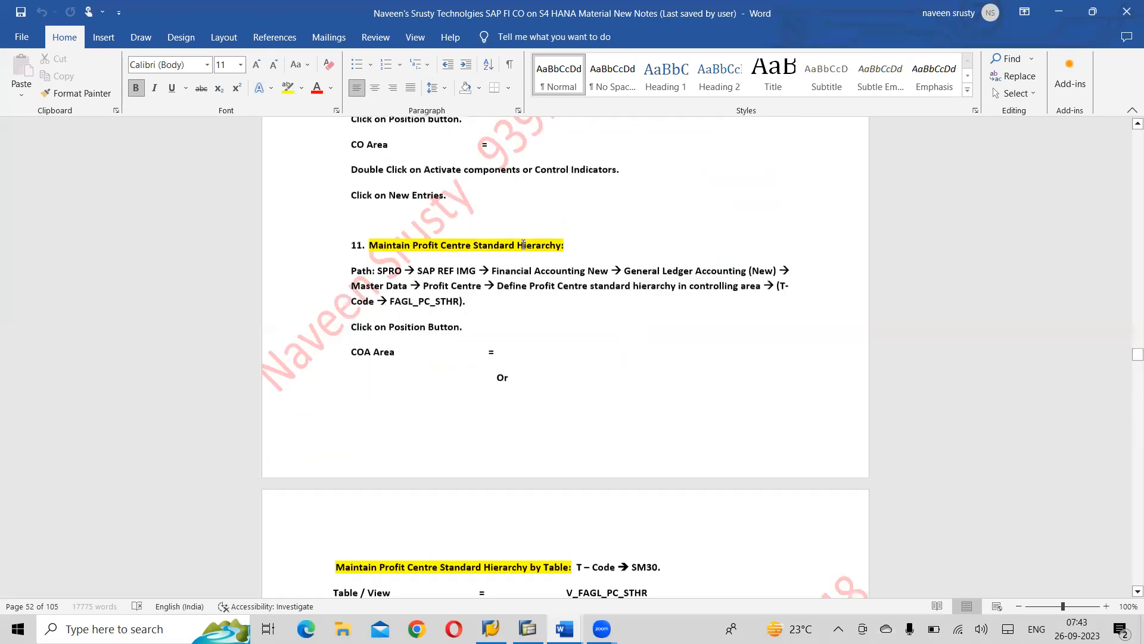
pyautogui.scroll(-1, 524, 245)
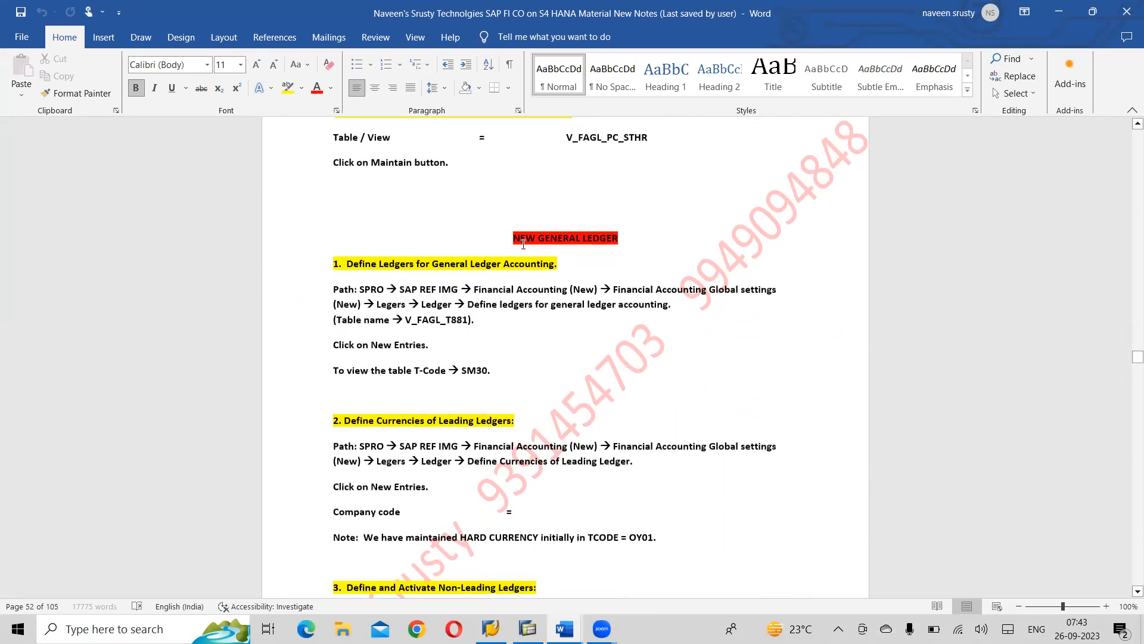